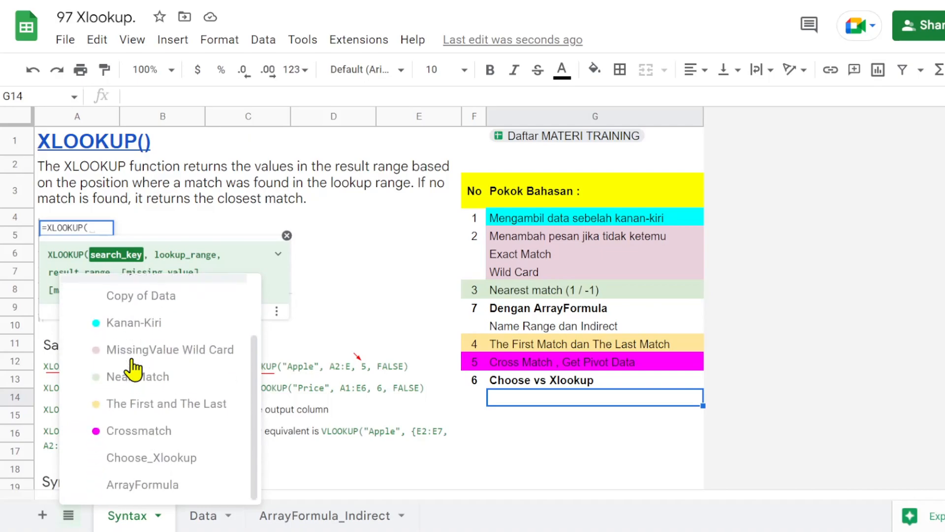
# Enter ={Data!A:H} in cell A1 of the ArrayFormula_Indirect sheet to bring in the Data sheet's columns
pyautogui.click(68, 516)
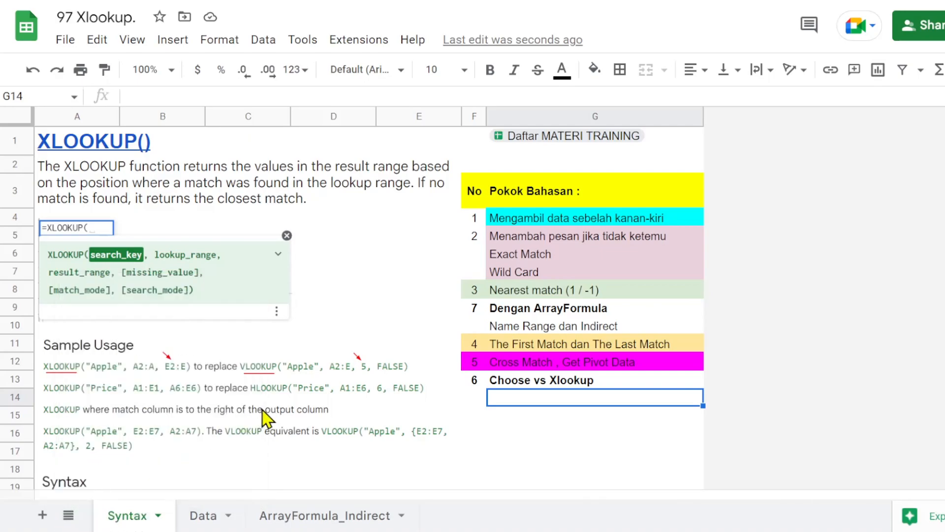
pyautogui.click(204, 517)
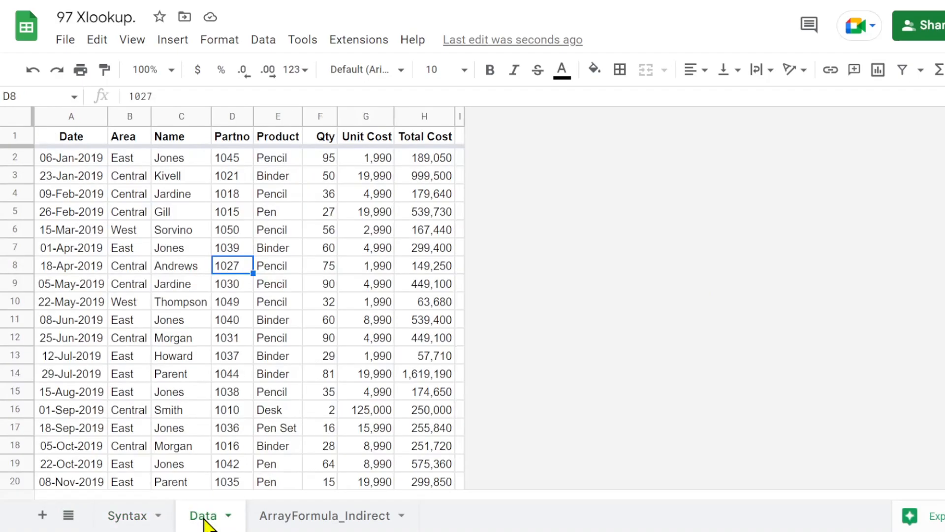
pyautogui.click(310, 517)
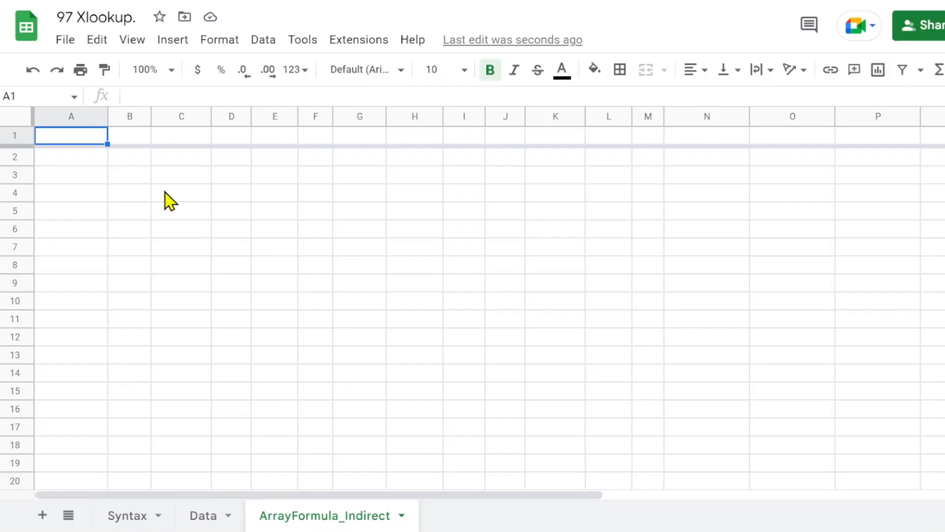
pyautogui.write('={')
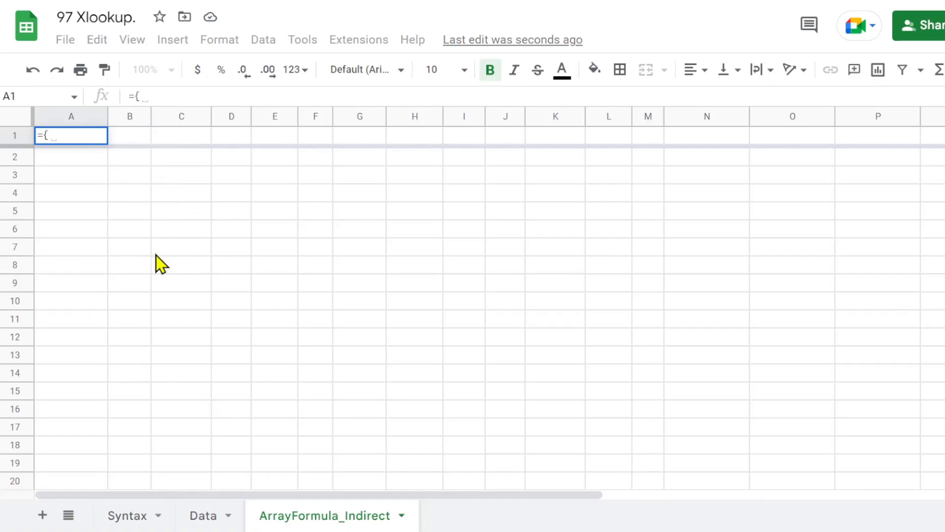
pyautogui.click(204, 524)
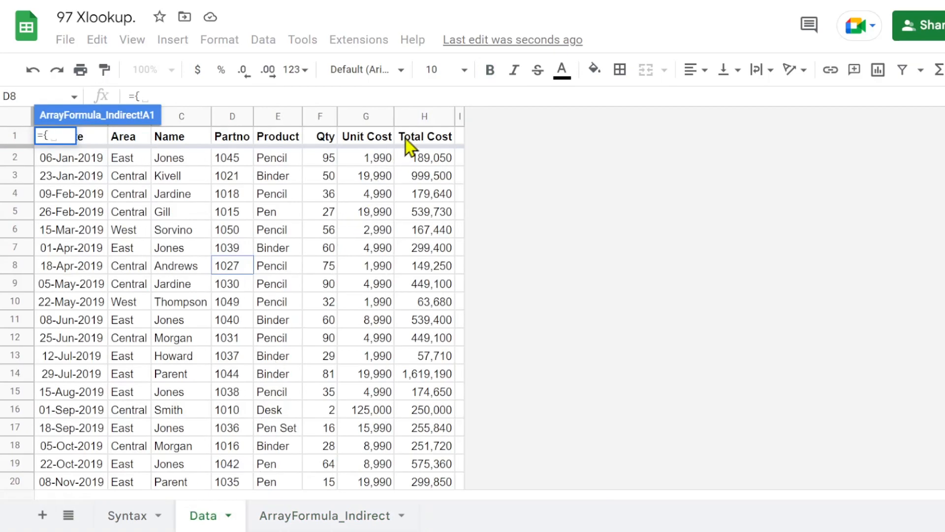
pyautogui.moveTo(422, 118); pyautogui.dragTo(92, 119)
pyautogui.write('}')
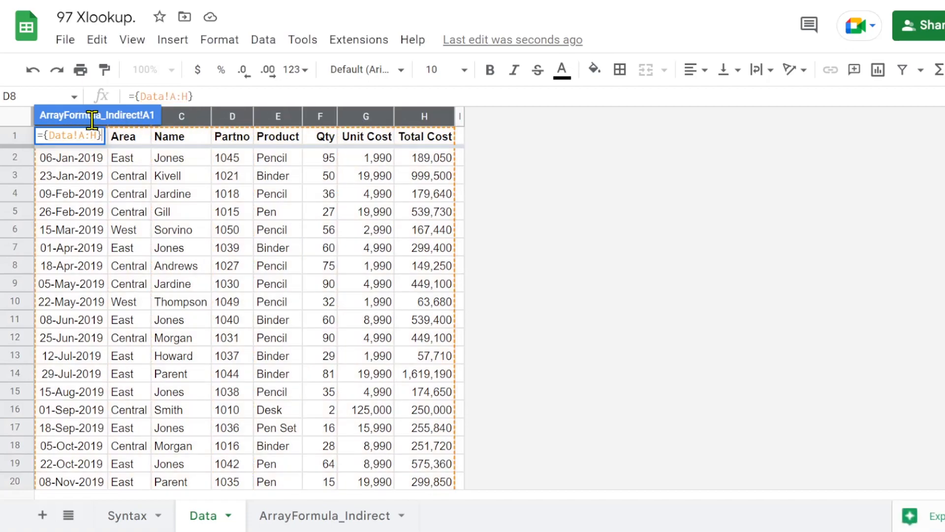
pyautogui.press('Return')
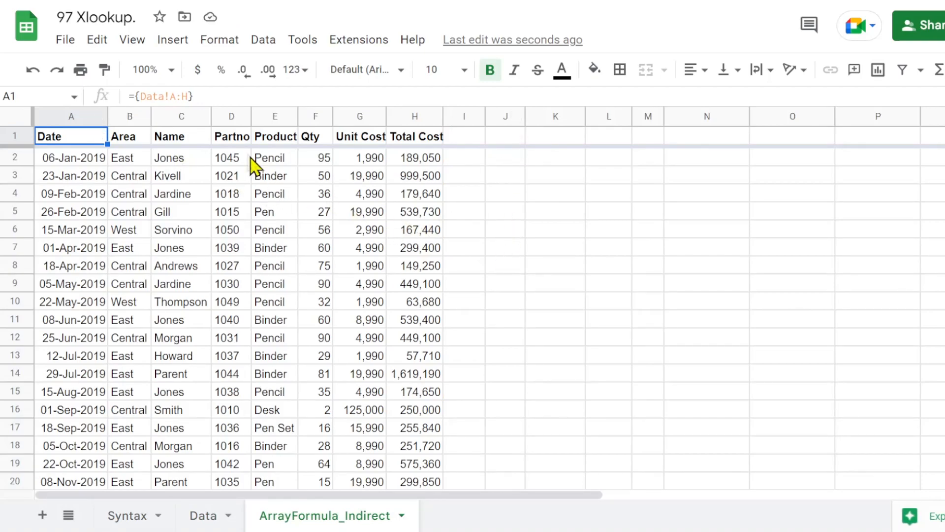
# Copy the Partno column D and paste it as values only into column J
pyautogui.click(225, 114)
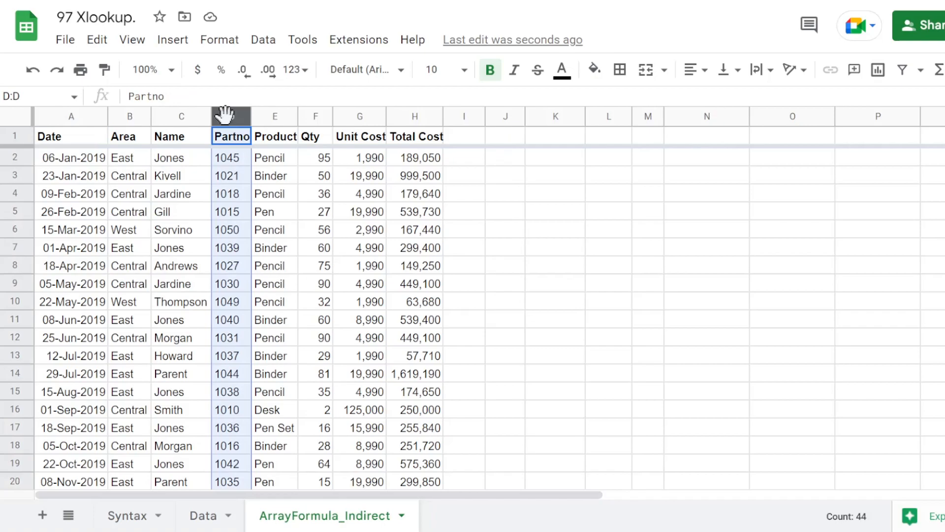
pyautogui.click(272, 115)
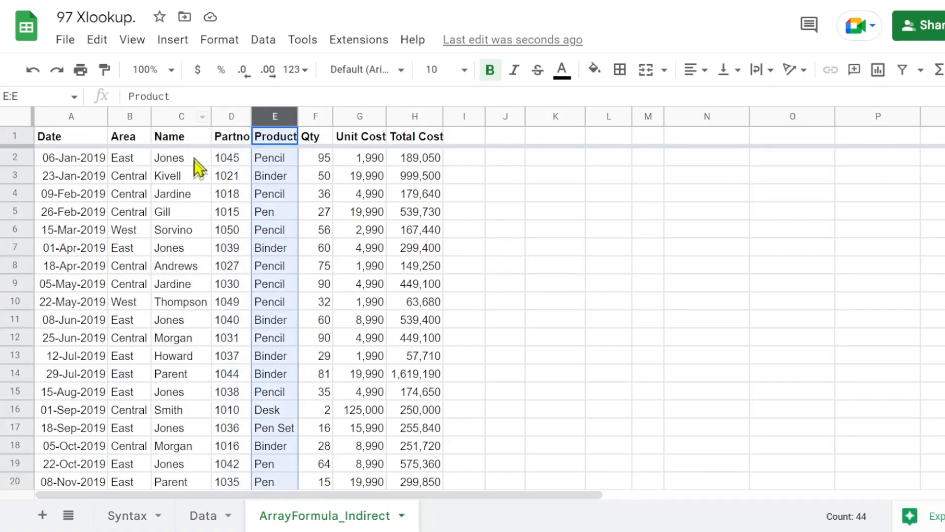
pyautogui.keyDown('shift'); pyautogui.click(225, 114); pyautogui.keyUp('shift')
pyautogui.click(225, 114)
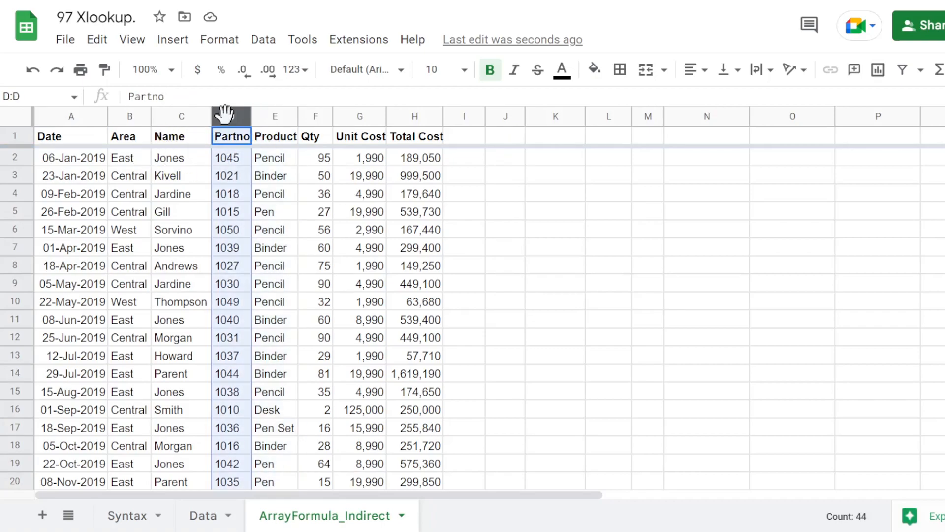
pyautogui.hotkey('ctrl', 'c')
pyautogui.click(505, 114)
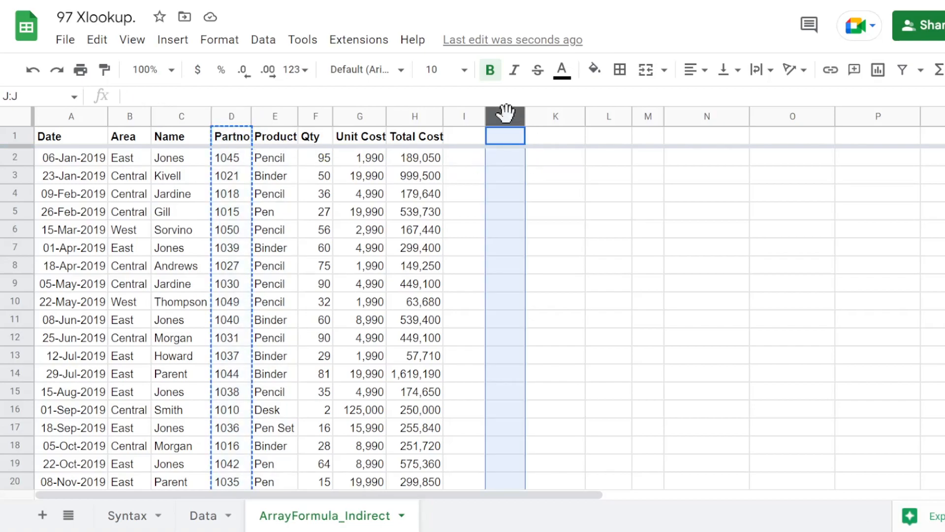
pyautogui.rightClick(505, 114)
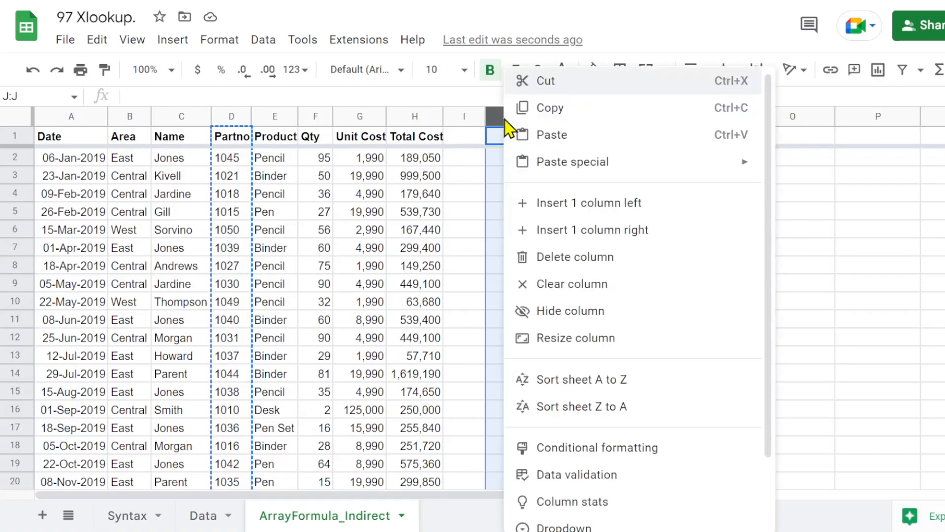
pyautogui.moveTo(613, 163)
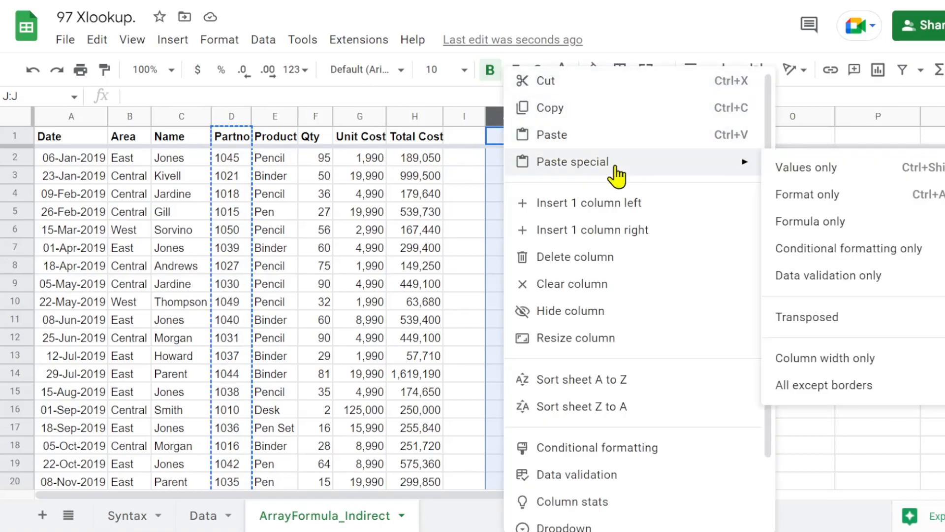
pyautogui.click(851, 173)
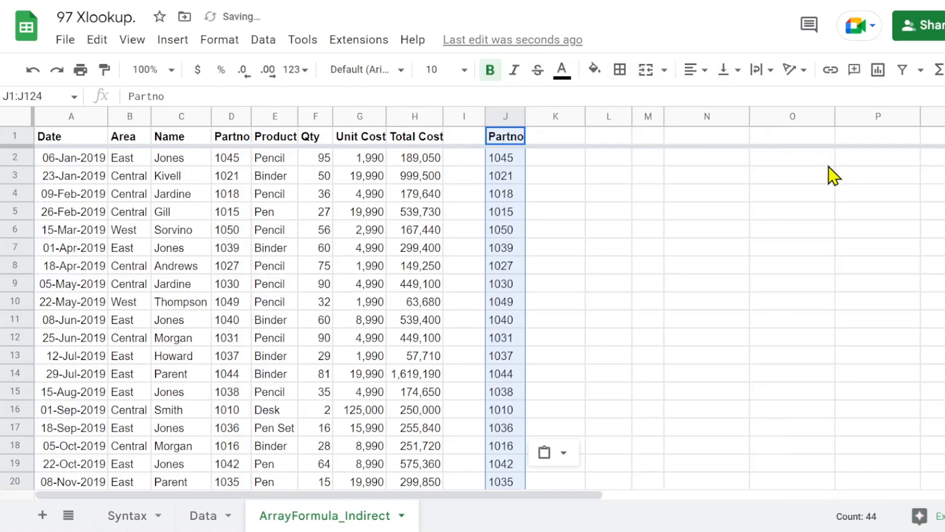
pyautogui.click(512, 200)
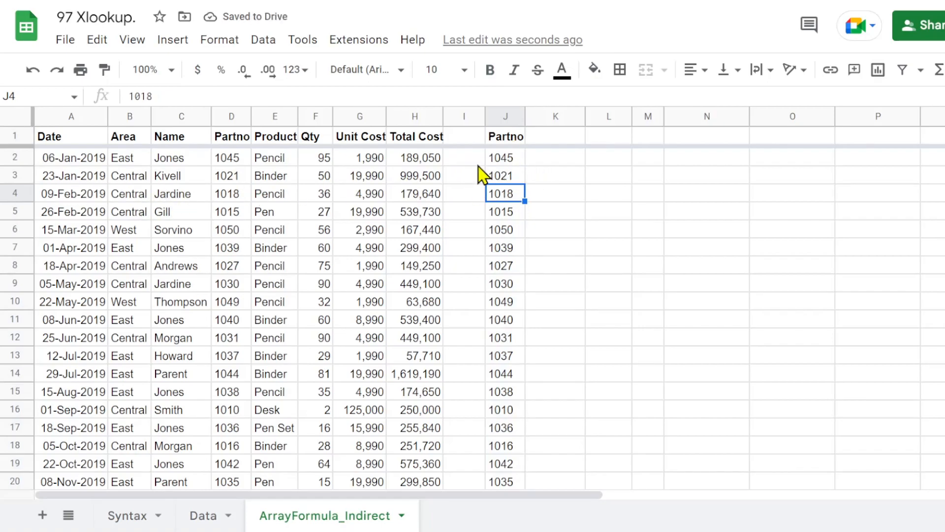
# Start an XLOOKUP formula in cell K2 with J2 as the search key
pyautogui.click(560, 157)
pyautogui.write('=xl')
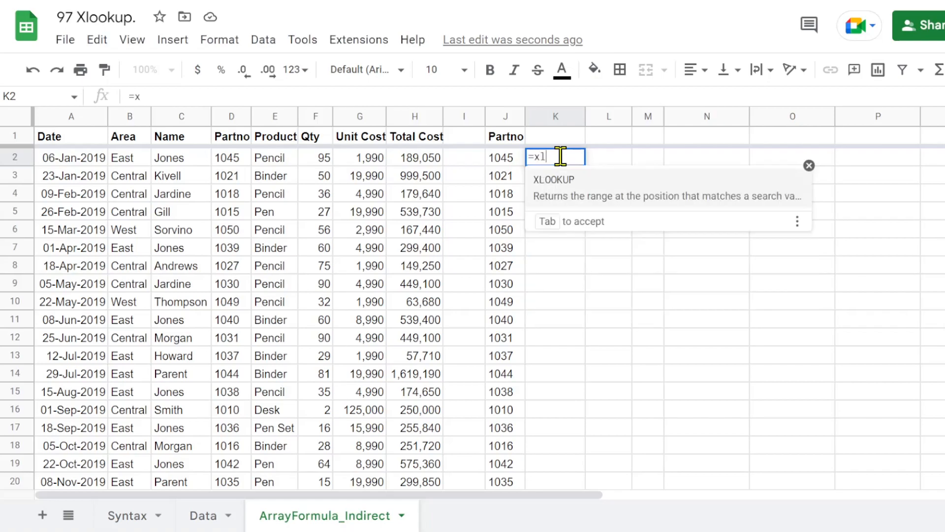
pyautogui.write('oo')
pyautogui.click(559, 185)
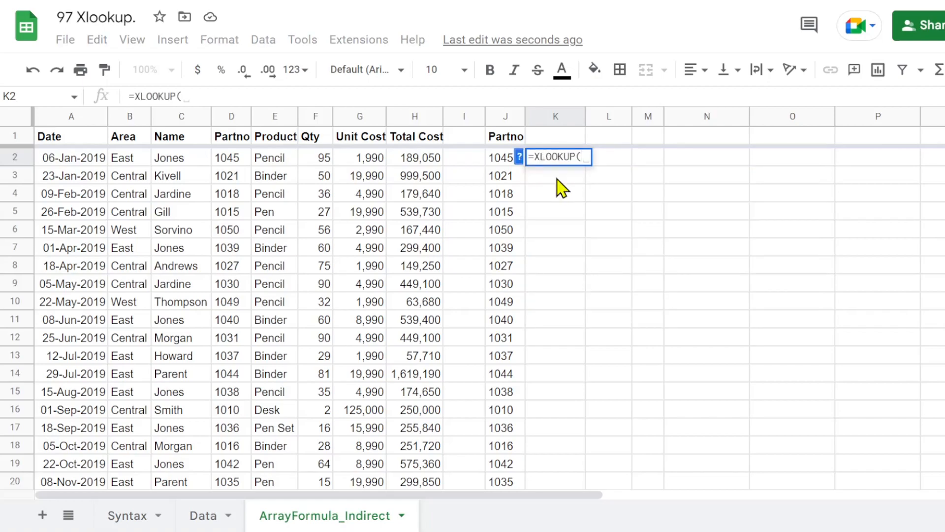
pyautogui.click(518, 158)
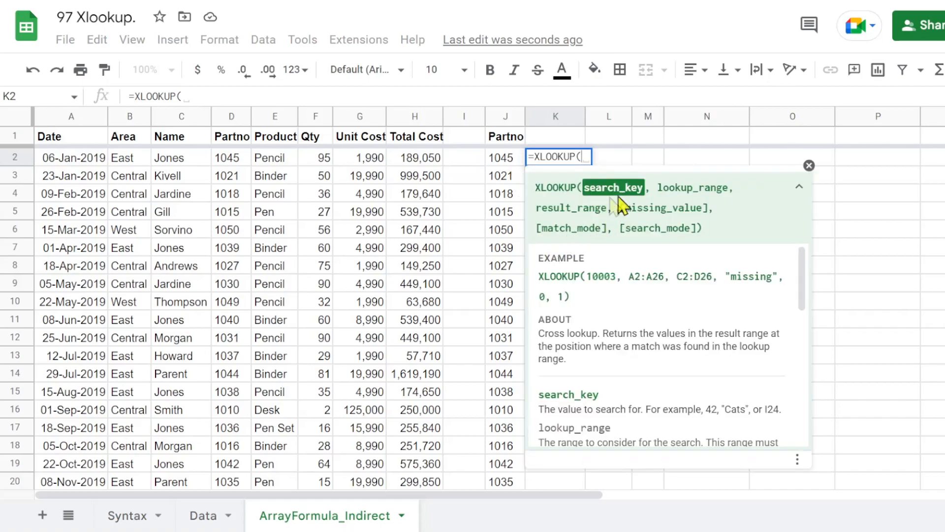
pyautogui.click(498, 159)
pyautogui.write(',')
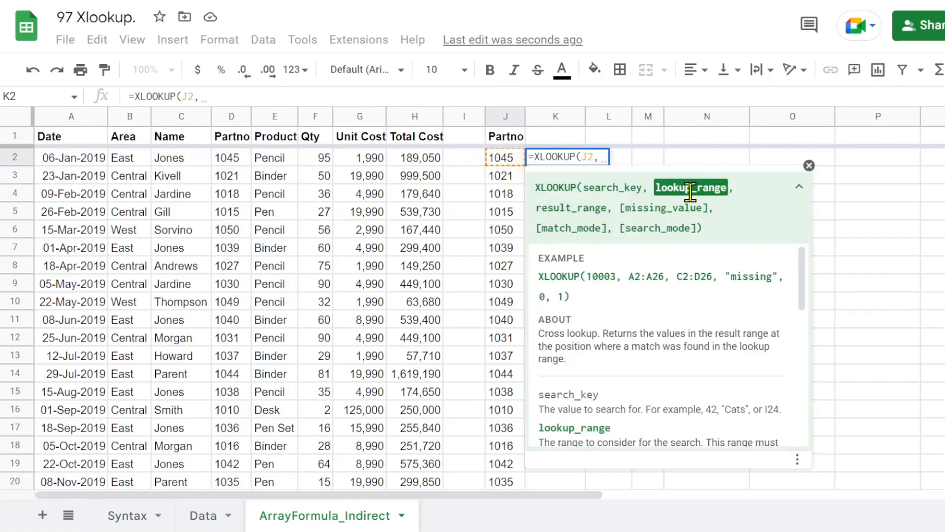
# Give the XLOOKUP formula D2 as its lookup range and E2:G2 as its result range
pyautogui.click(230, 159)
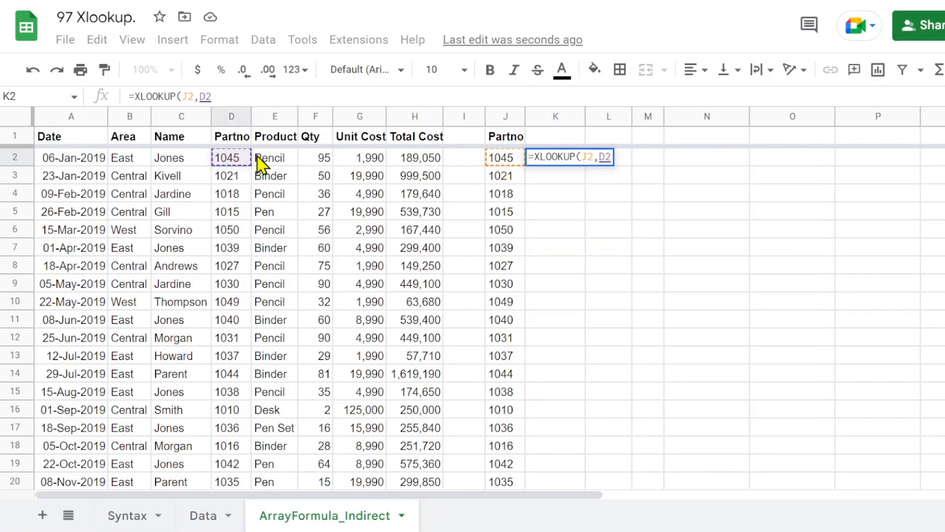
pyautogui.write(',')
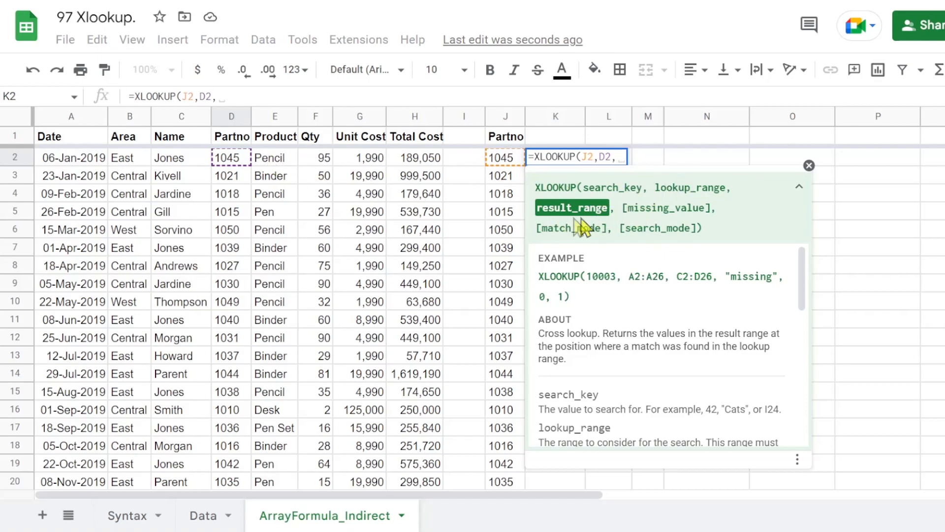
pyautogui.click(276, 162)
pyautogui.moveTo(277, 164); pyautogui.dragTo(351, 163)
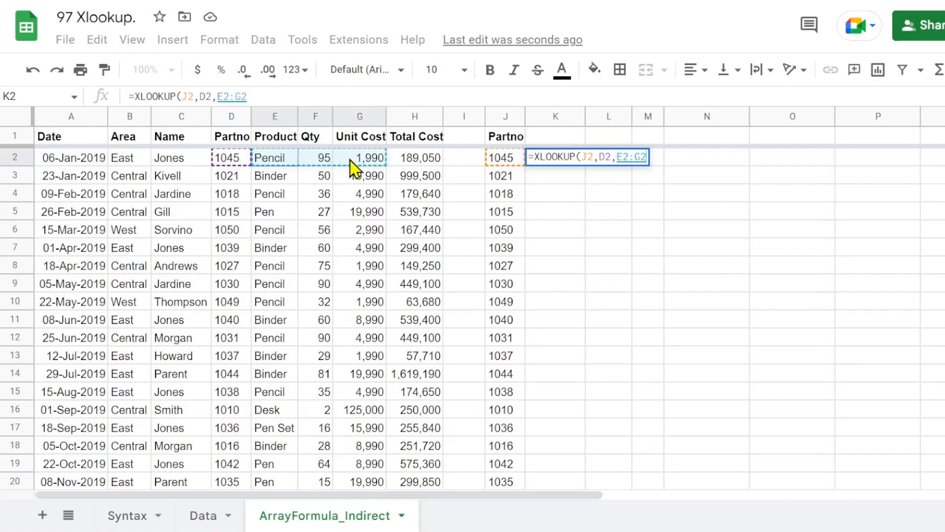
pyautogui.write(',')
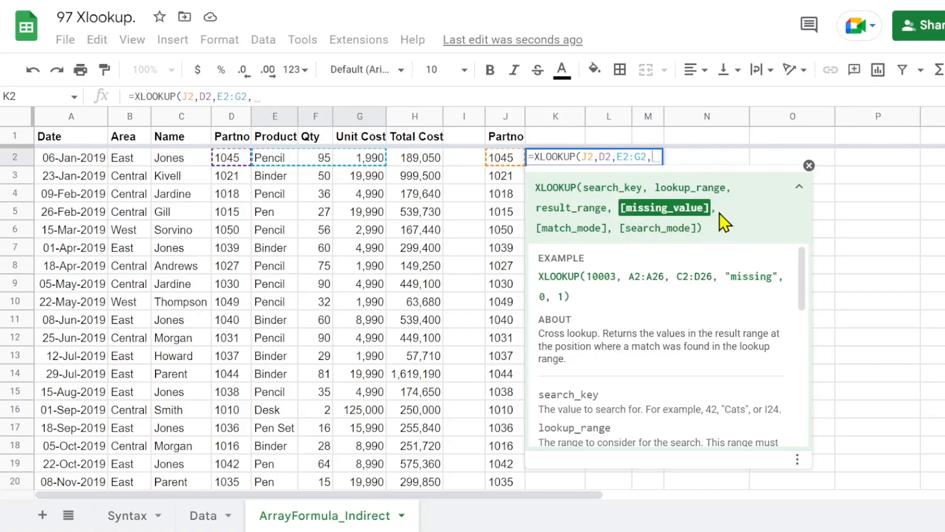
# Complete the XLOOKUP formula with missing value "TK", match mode 0 and search mode 1, and enter it
pyautogui.write('"TB"')
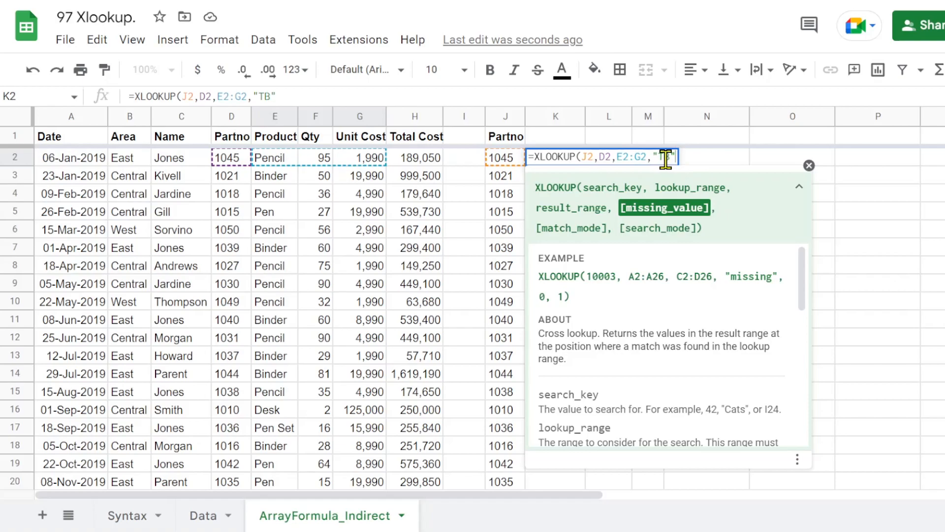
pyautogui.click(665, 158)
pyautogui.write('K')
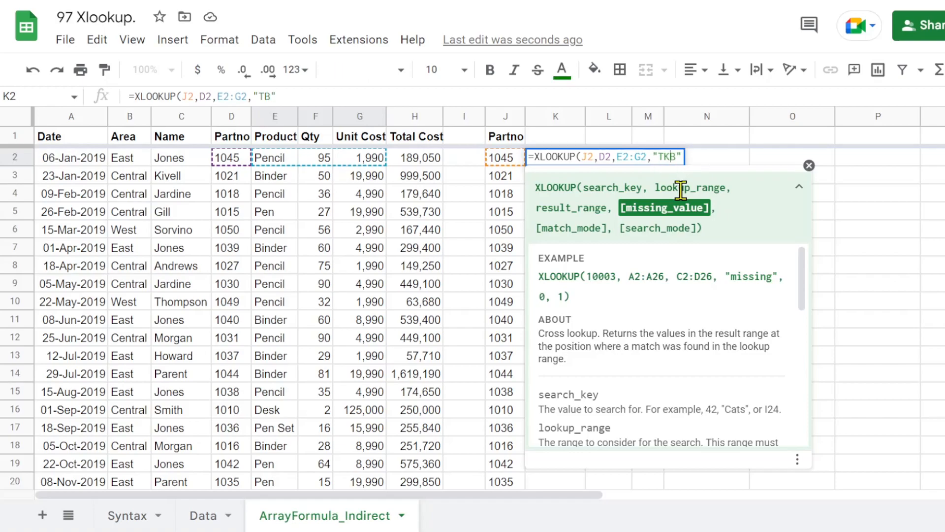
pyautogui.write(', ')
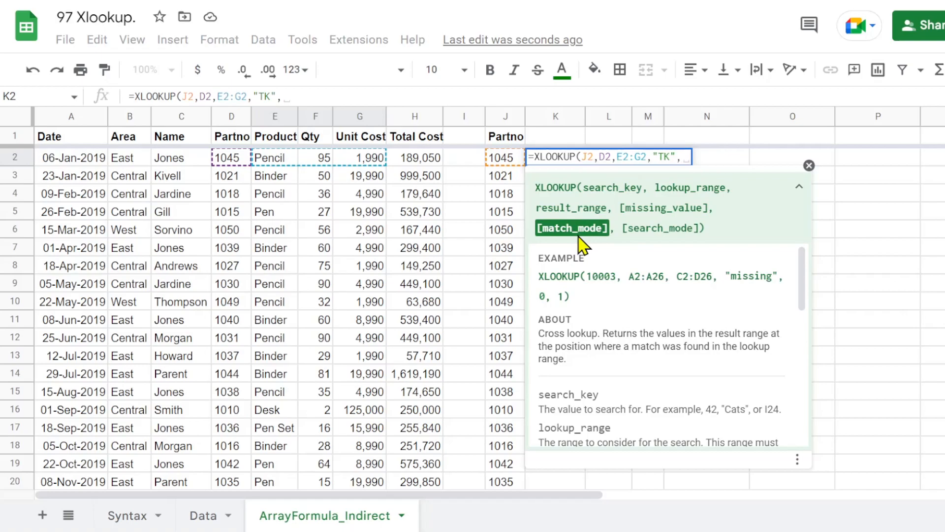
pyautogui.write('0, ')
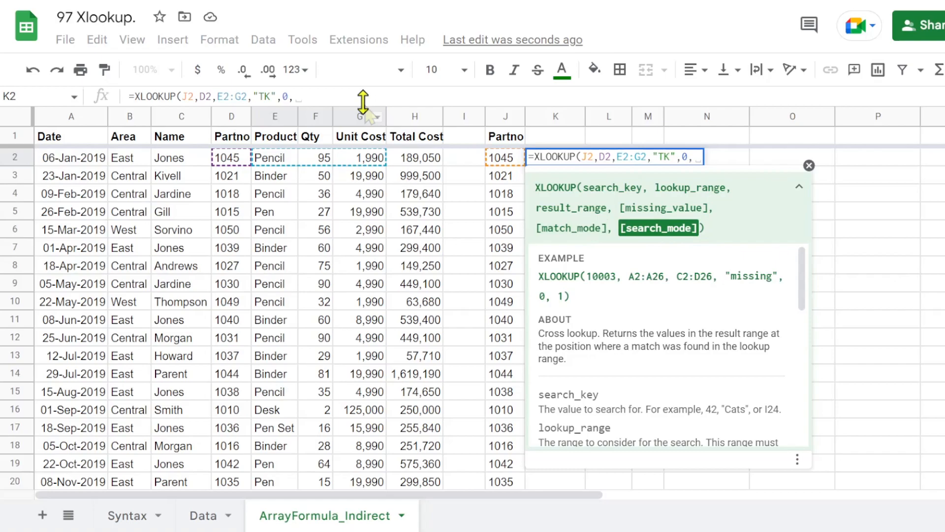
pyautogui.write('1')
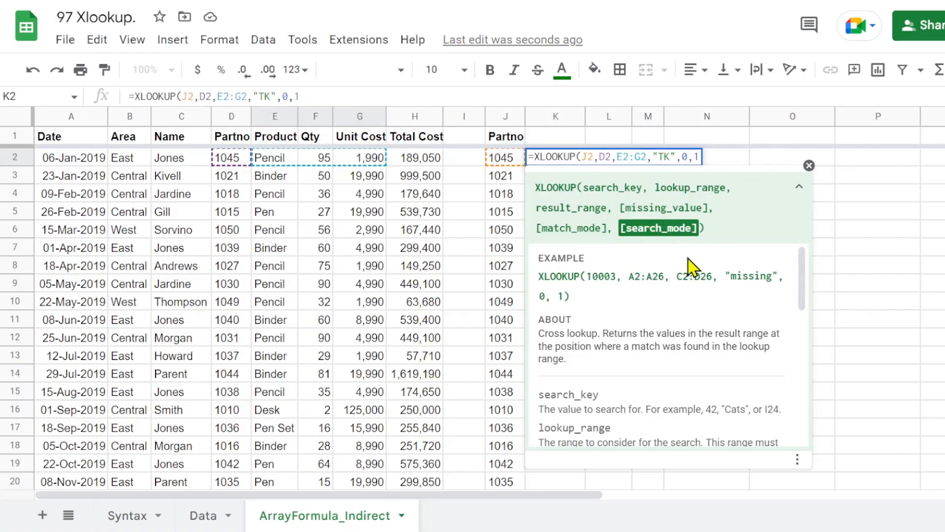
pyautogui.write(')')
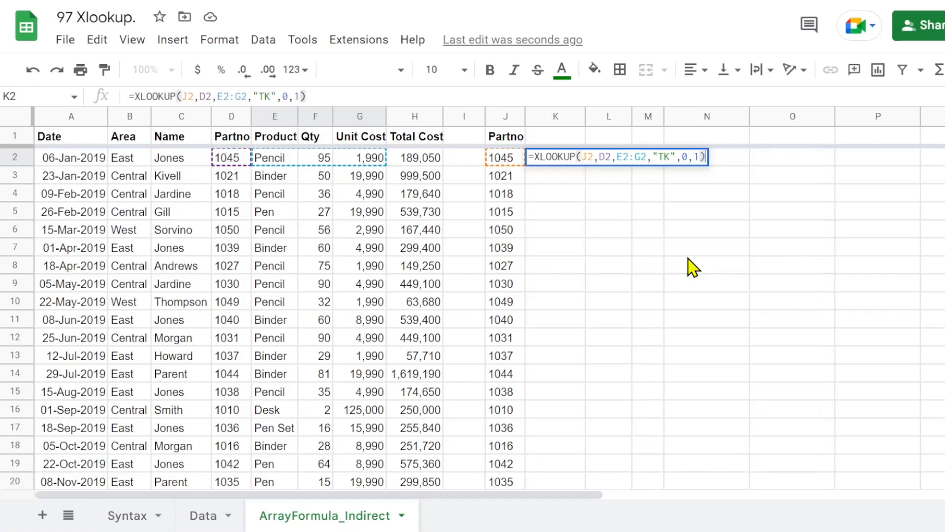
pyautogui.press('Return')
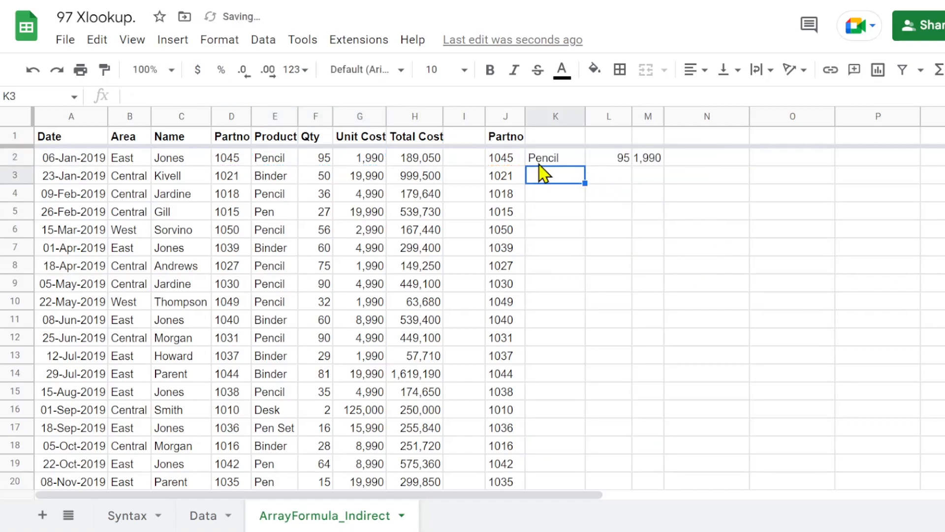
# Extend the K2 XLOOKUP ranges to whole columns: search key J2:J, lookup range D2:D and result range E2:G
pyautogui.click(559, 165)
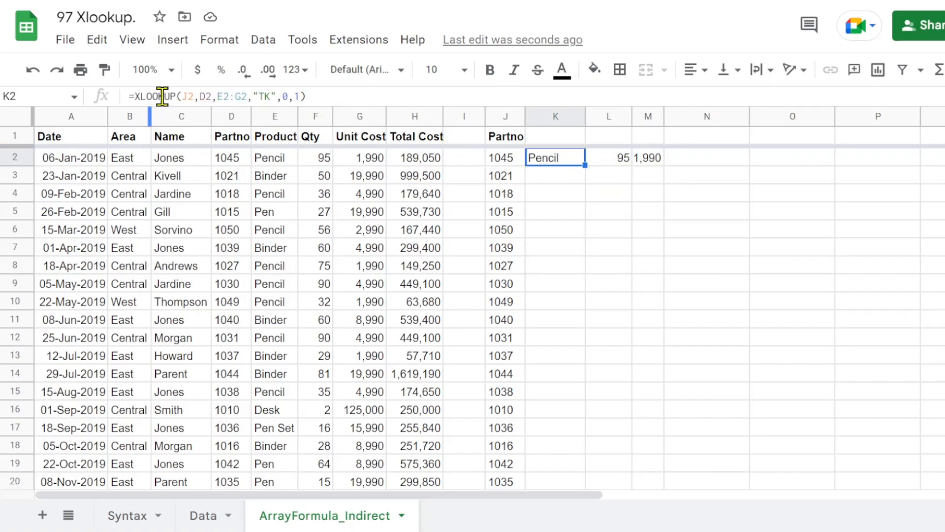
pyautogui.click(195, 96)
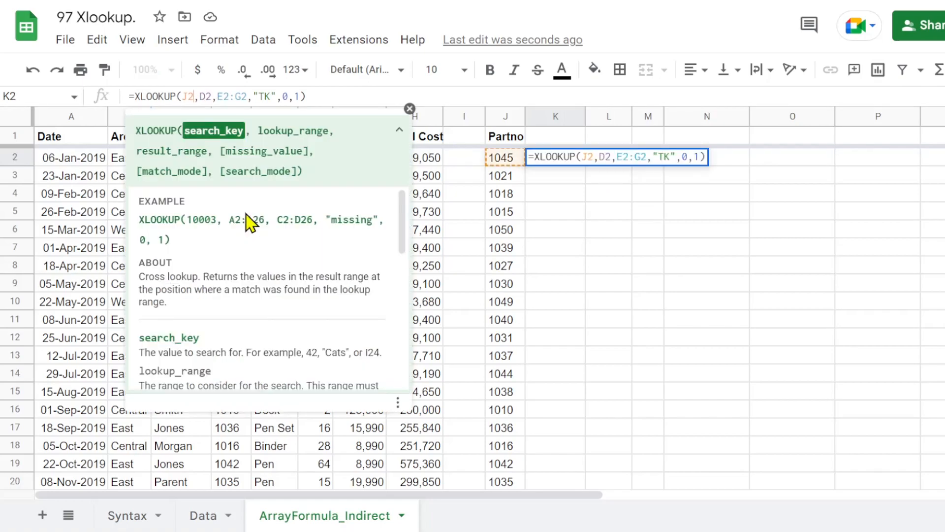
pyautogui.write(':j')
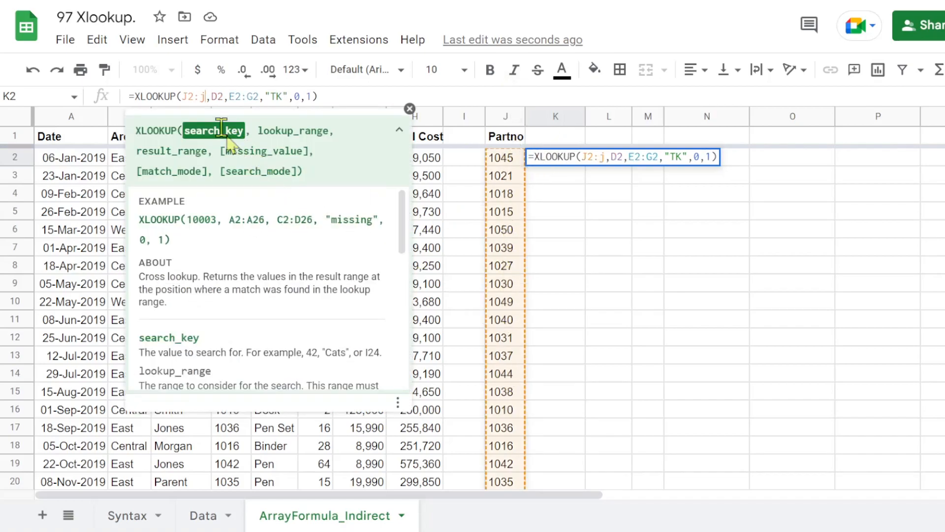
pyautogui.click(223, 97)
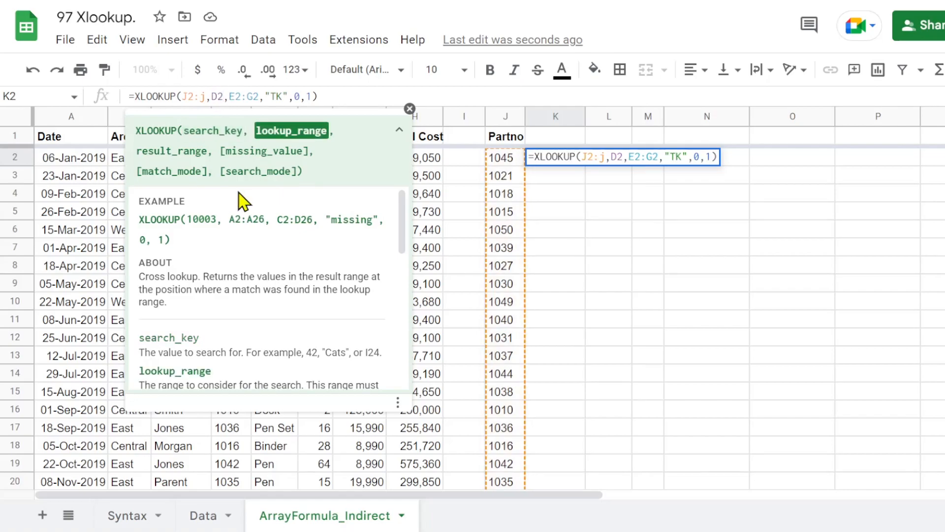
pyautogui.write(':D')
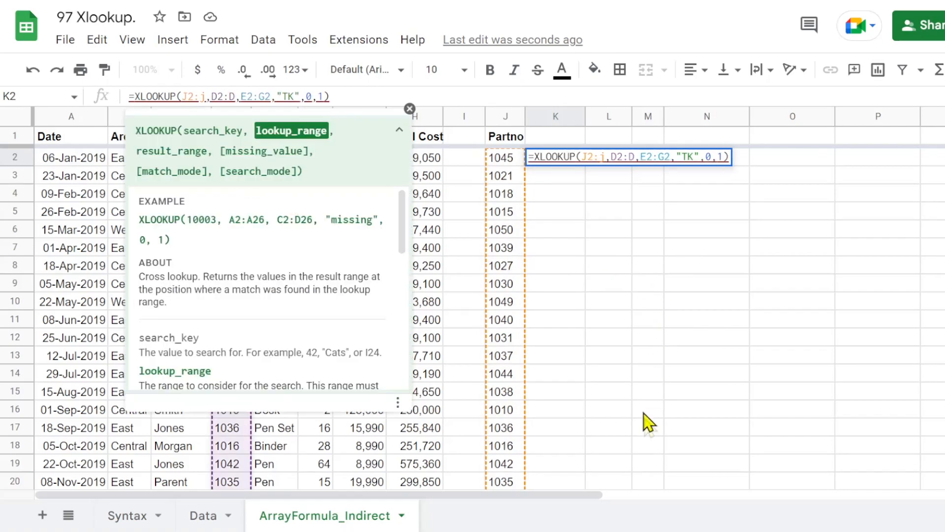
pyautogui.click(265, 95)
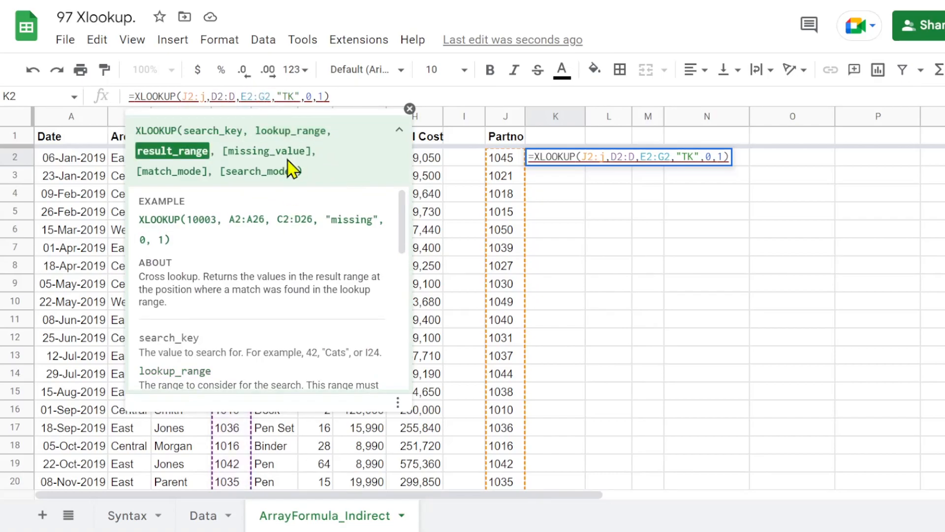
pyautogui.press('Delete')
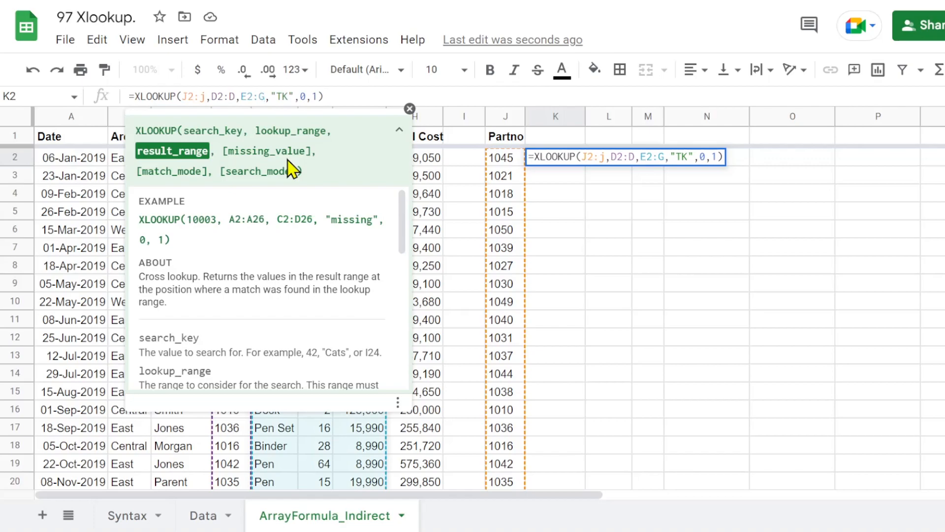
pyautogui.click(410, 109)
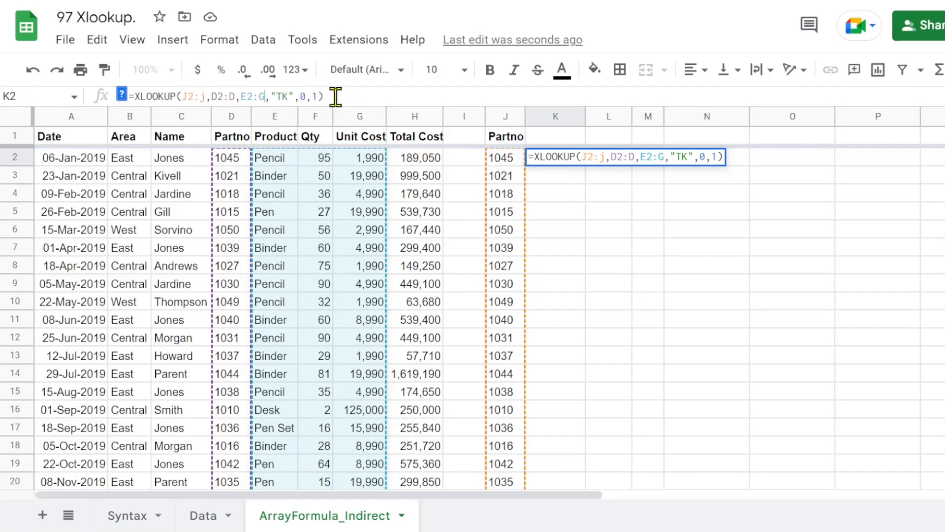
pyautogui.press('Return')
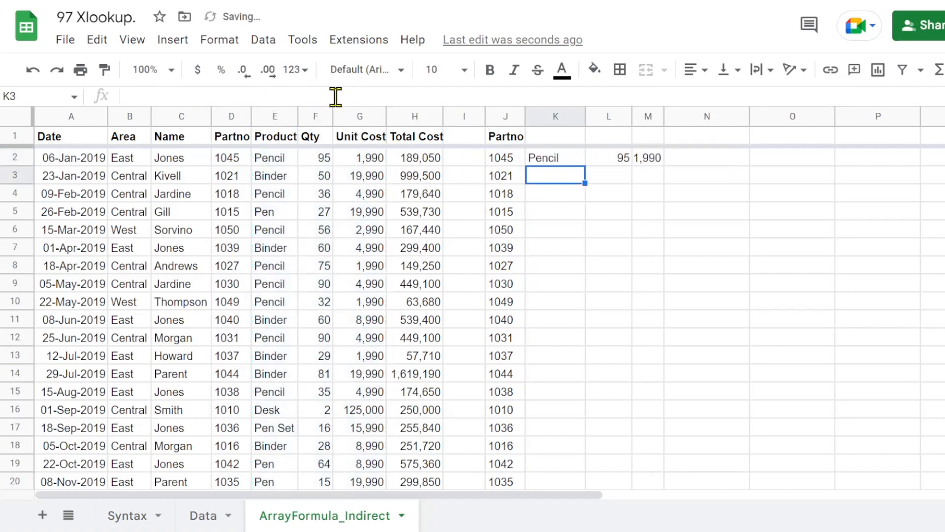
# Wrap the XLOOKUP formula in K2 in an ArrayFormula function and enter it
pyautogui.click(561, 161)
pyautogui.click(132, 96)
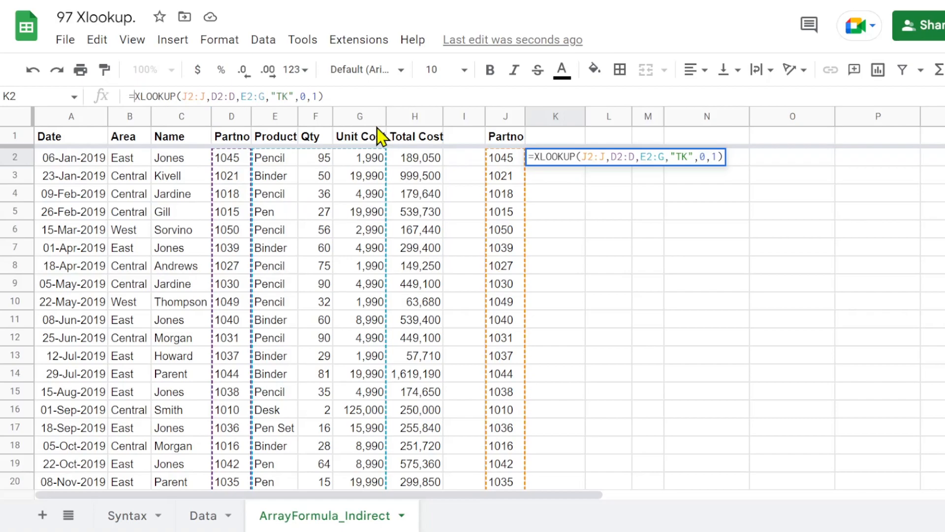
pyautogui.write('Array')
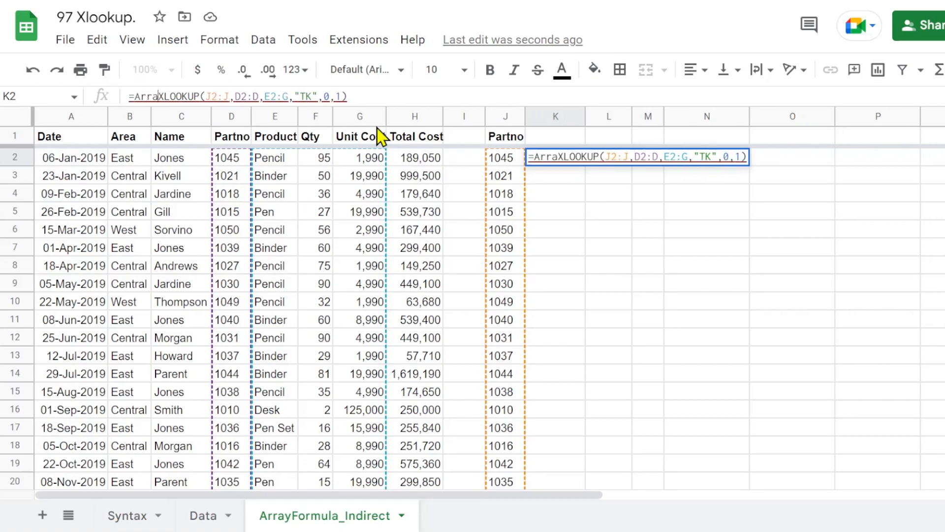
pyautogui.write('formula')
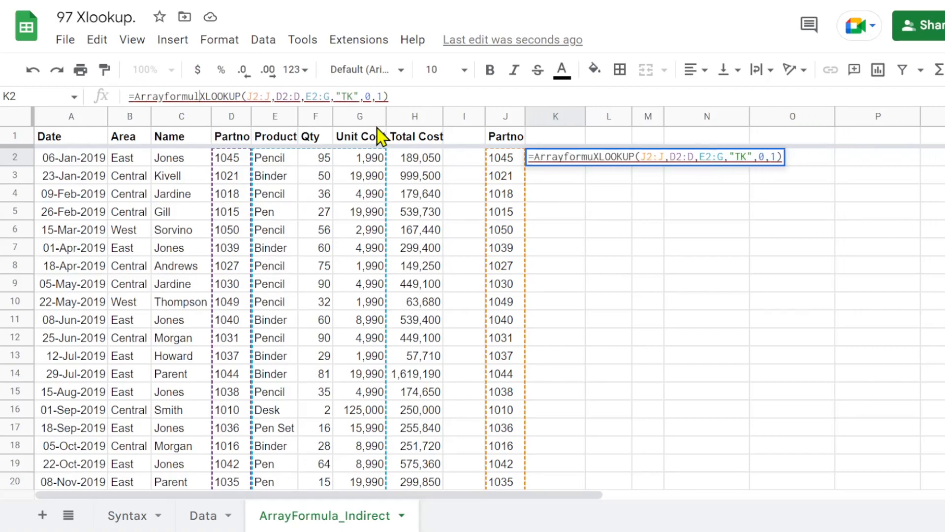
pyautogui.write('(')
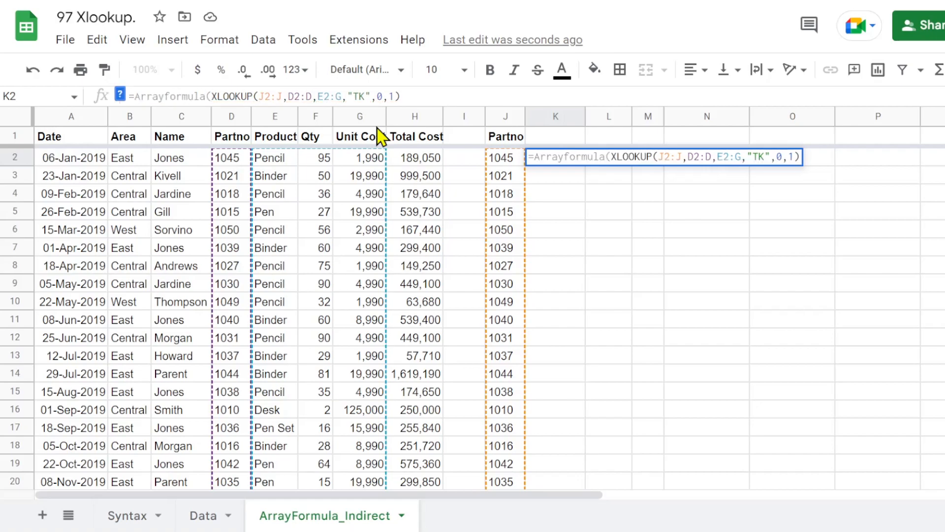
pyautogui.click(452, 97)
pyautogui.write(')')
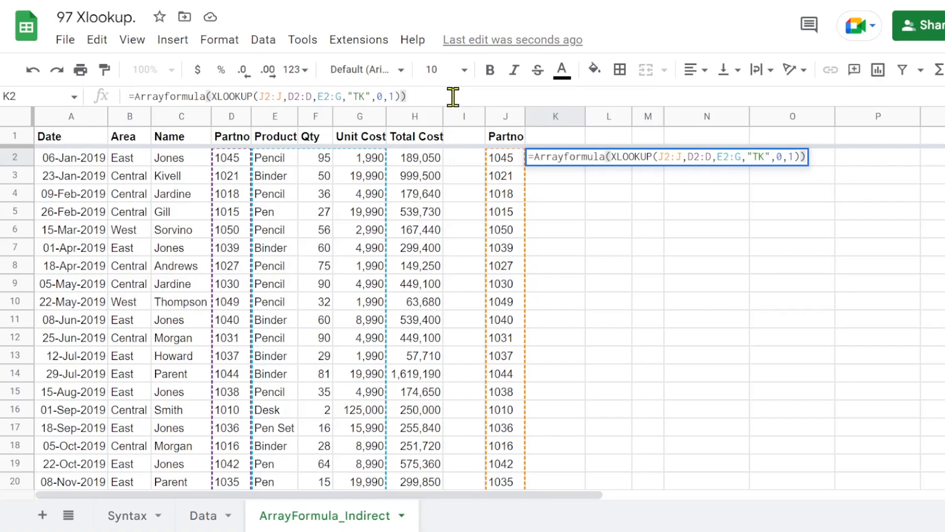
pyautogui.press('Return')
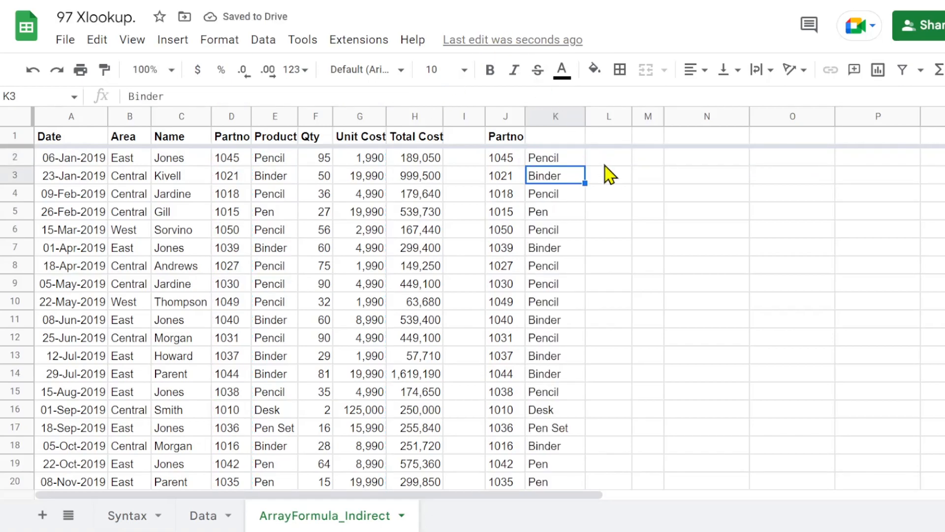
# Narrow the result range of the K2 array formula to the Product column, E2:E
pyautogui.click(546, 162)
pyautogui.click(629, 165)
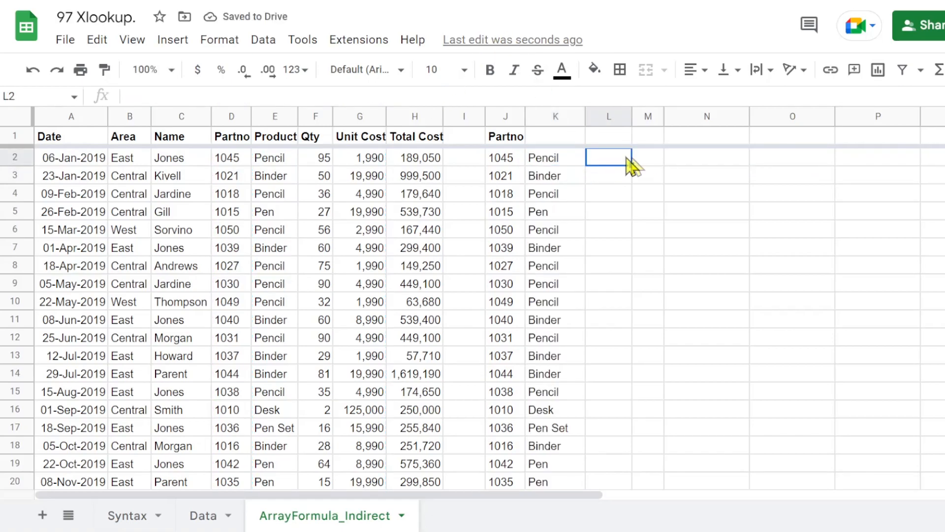
pyautogui.click(648, 164)
pyautogui.click(599, 159)
pyautogui.click(551, 161)
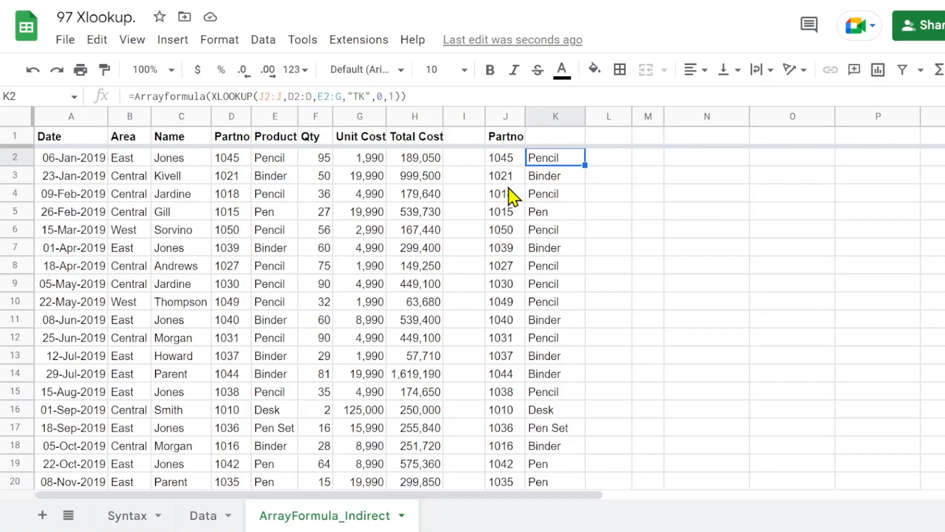
pyautogui.click(335, 96)
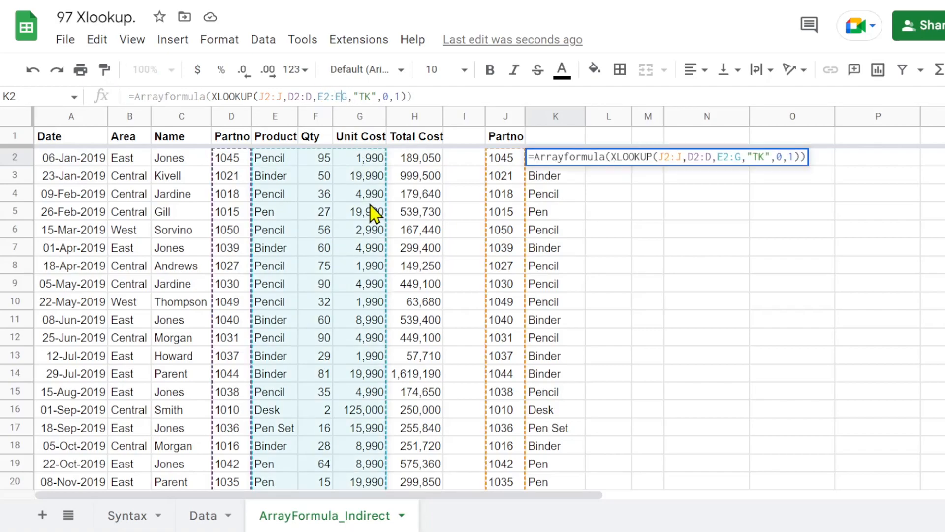
pyautogui.press('BackSpace')
pyautogui.write('E')
pyautogui.press('Return')
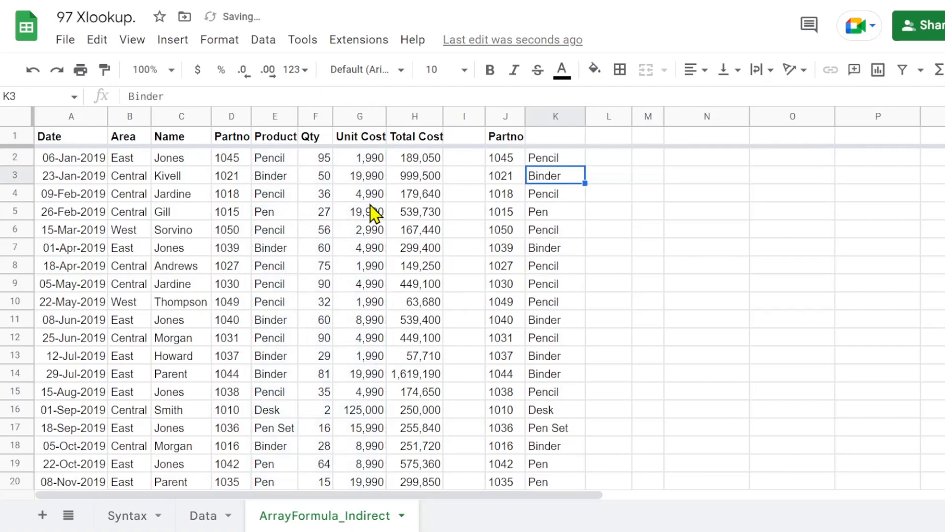
# Lock the K2 formula's search key as $J$2:$J and lookup range as $D$2:$D, and set its result range to E$2:E
pyautogui.click(547, 161)
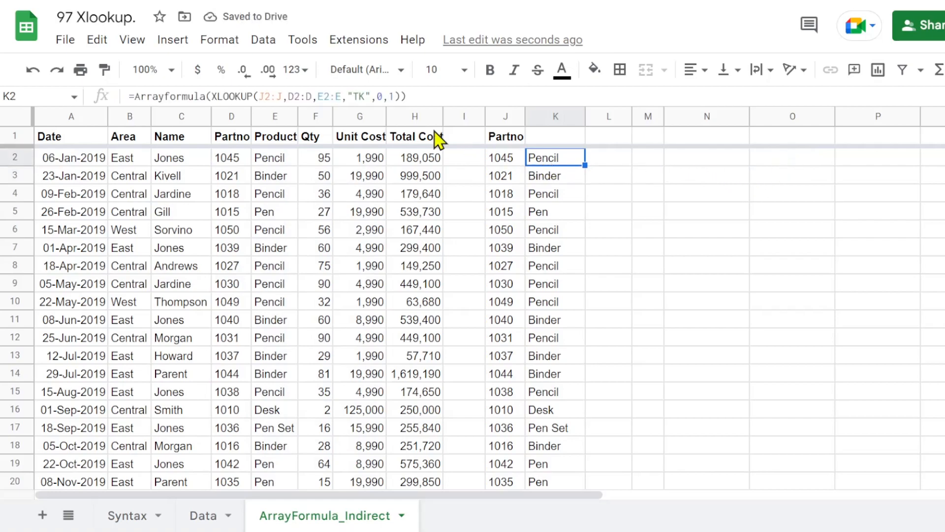
pyautogui.click(270, 96)
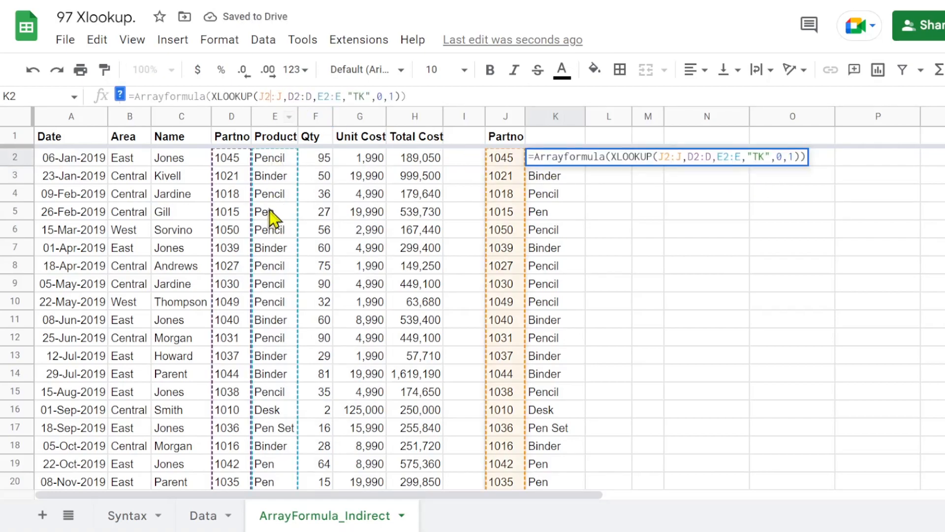
pyautogui.press('F4')
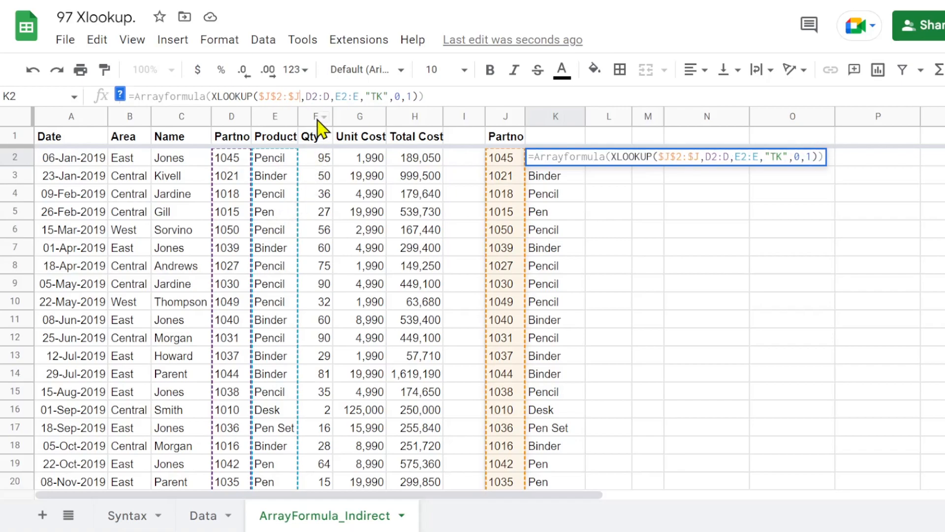
pyautogui.click(317, 96)
pyautogui.press('F4')
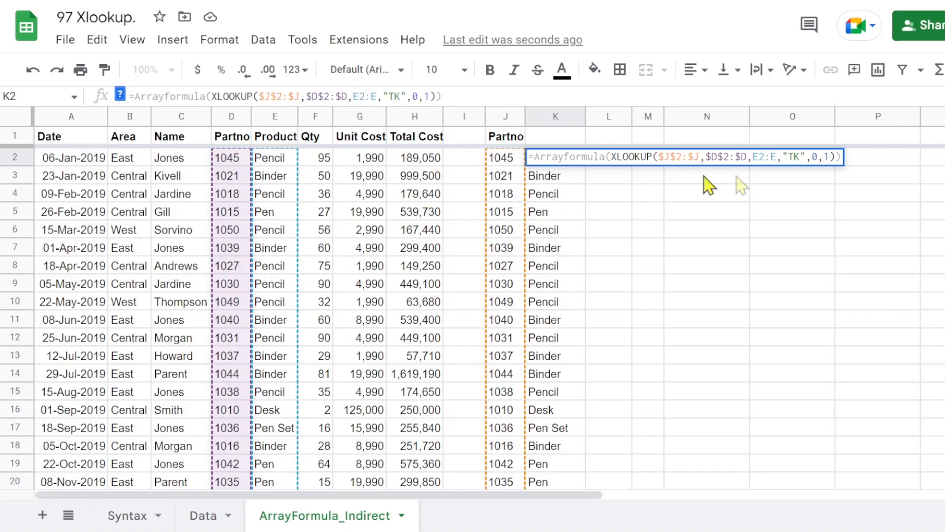
pyautogui.click(359, 97)
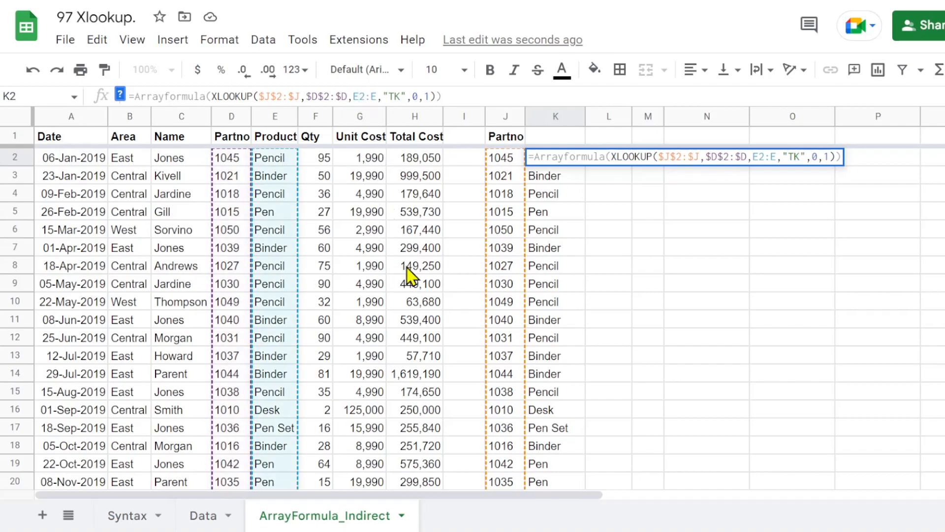
pyautogui.press('F4')
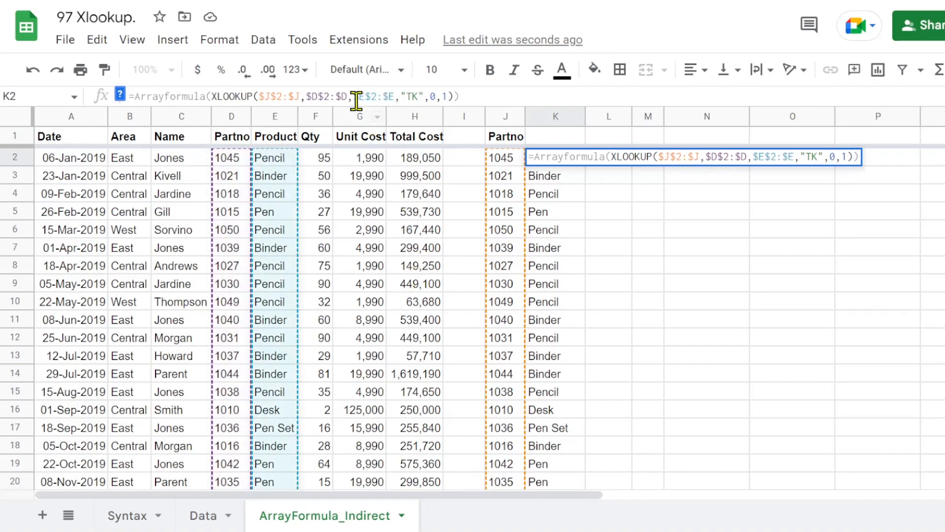
pyautogui.press('F4')
pyautogui.press('Return')
# Fill the K2 formula across into L2 and M2, and widen column M to fit its values
pyautogui.moveTo(584, 165); pyautogui.dragTo(624, 215)
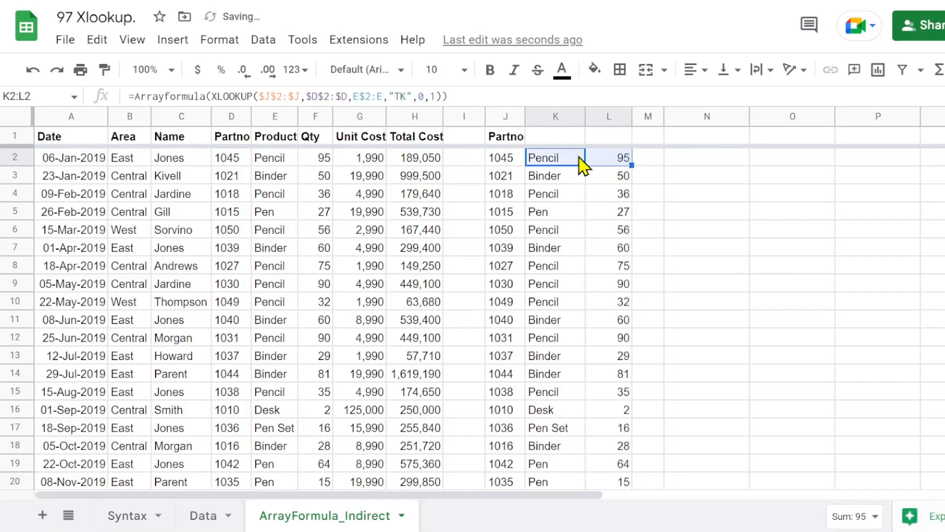
pyautogui.click(608, 160)
pyautogui.moveTo(631, 164); pyautogui.dragTo(663, 163)
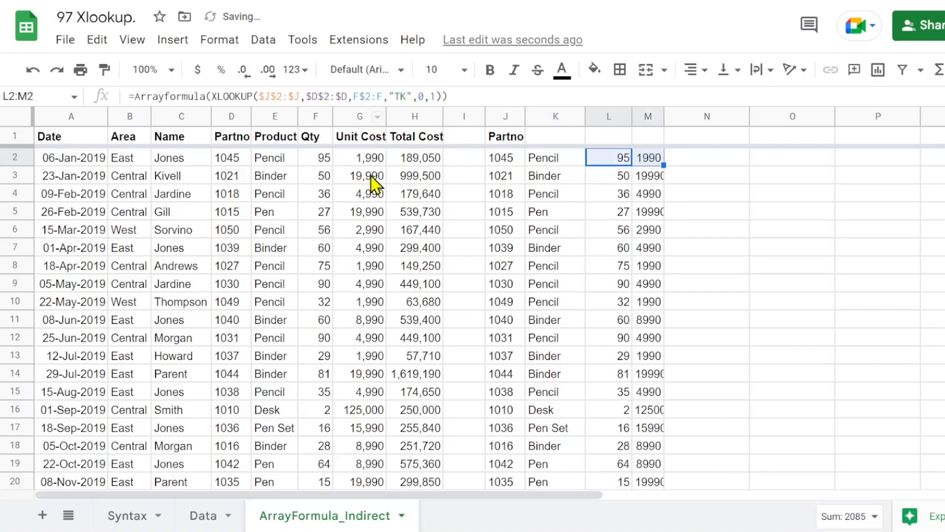
pyautogui.moveTo(663, 112); pyautogui.dragTo(688, 116)
# Check the formulas in K2, L2 and M2, and set the result range in K2 to E$2:G
pyautogui.click(551, 159)
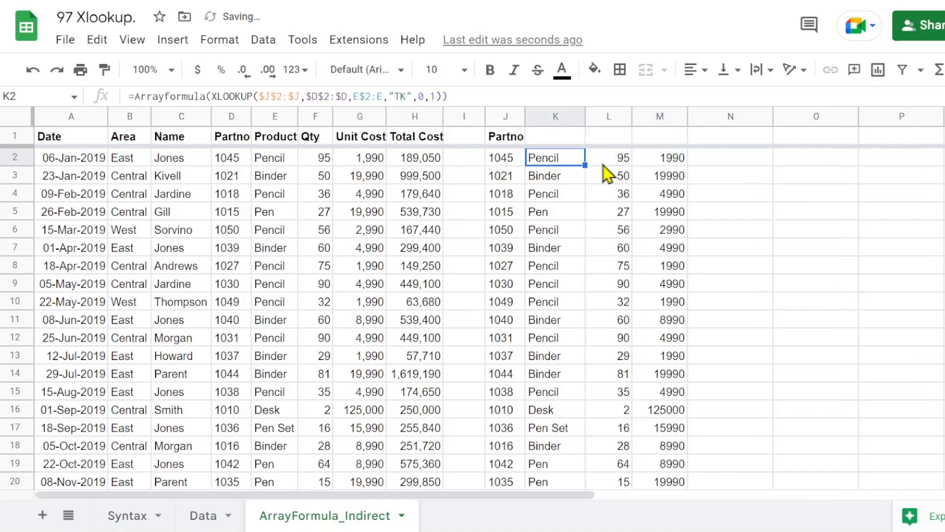
pyautogui.click(601, 162)
pyautogui.click(664, 160)
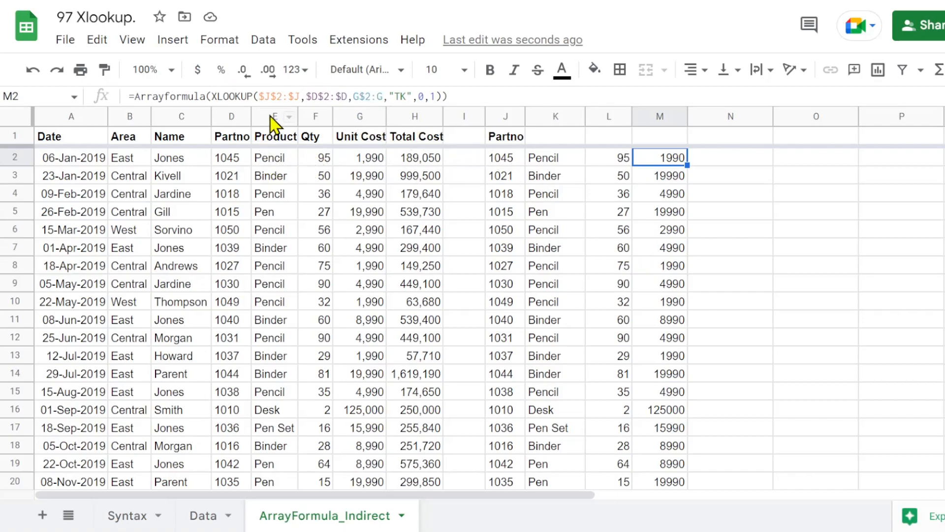
pyautogui.click(352, 96)
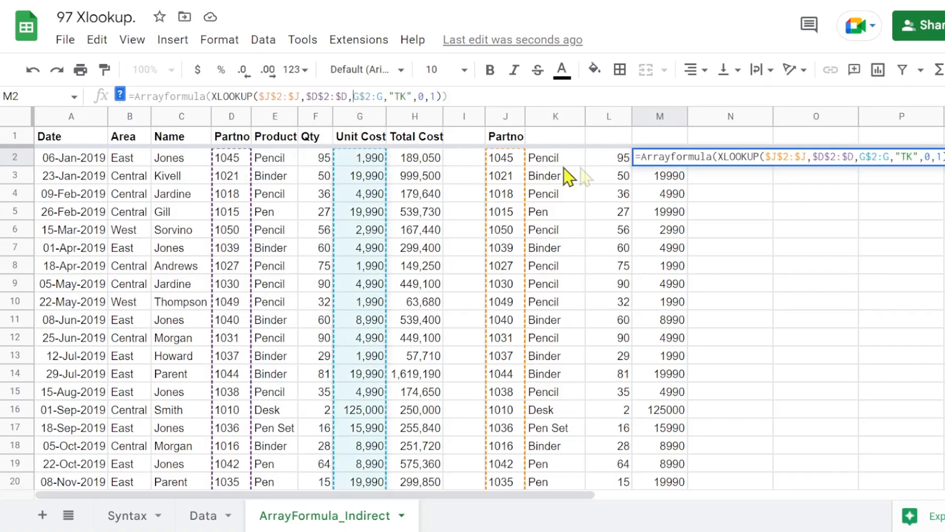
pyautogui.press('Escape')
pyautogui.click(544, 159)
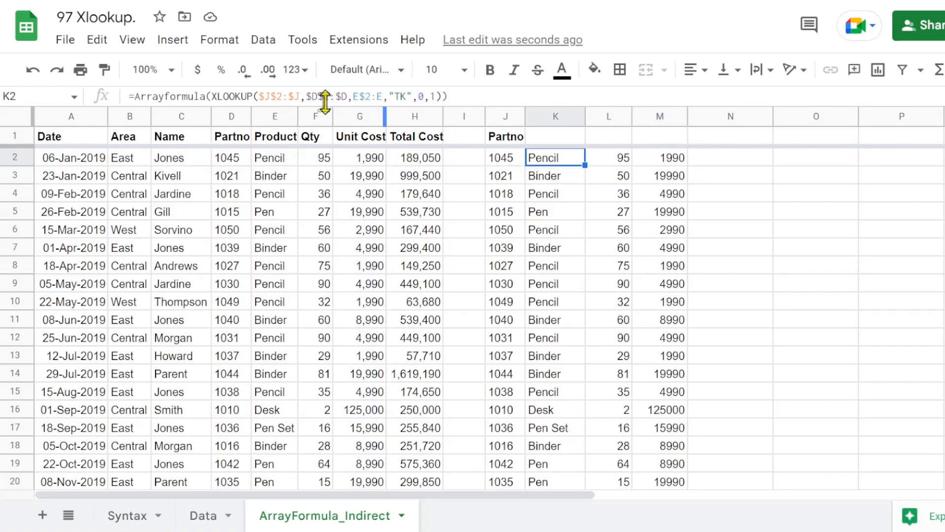
pyautogui.click(378, 96)
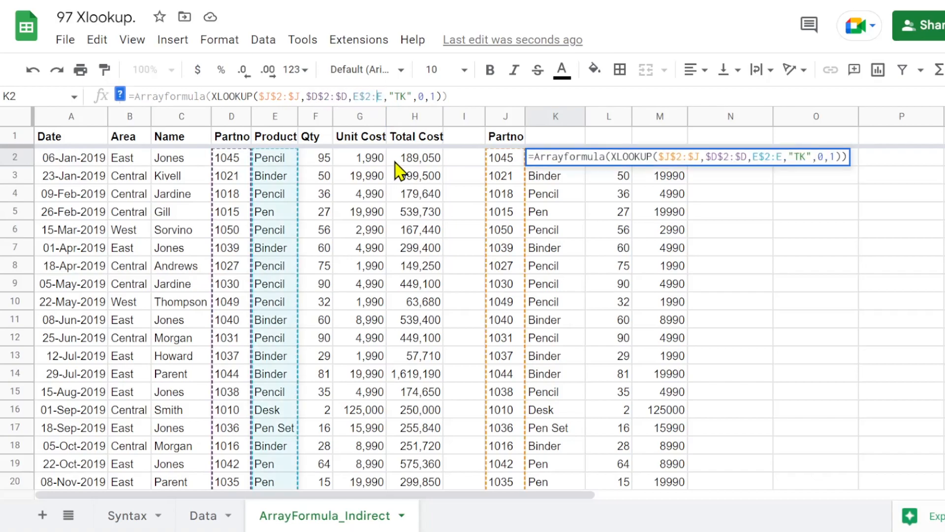
pyautogui.write('G')
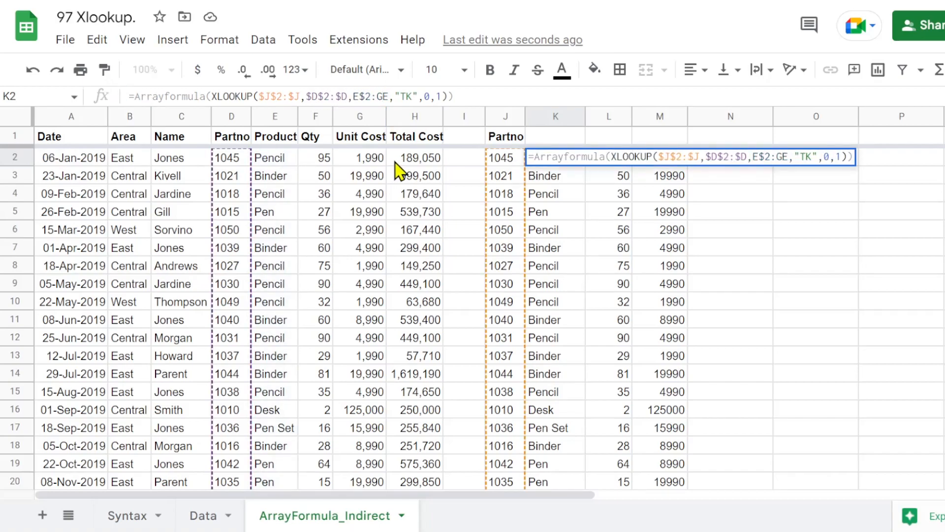
pyautogui.press('Return')
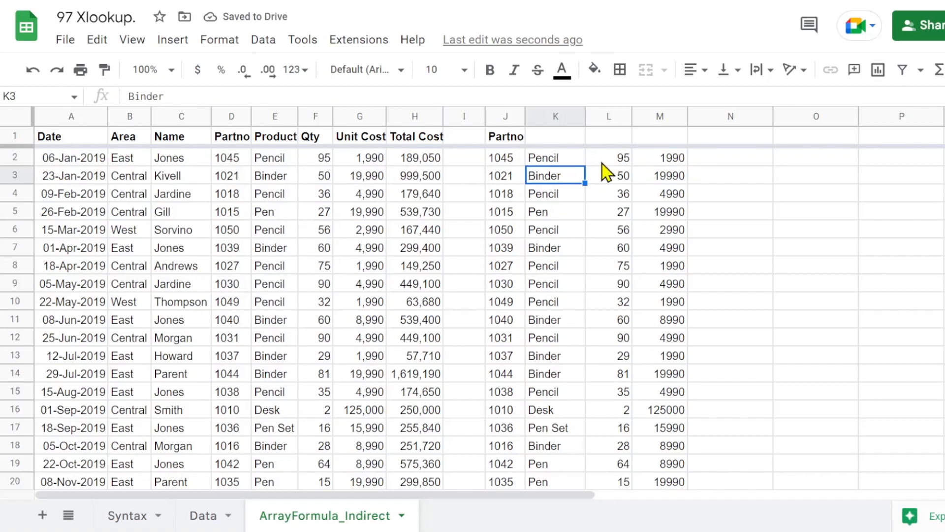
pyautogui.click(545, 159)
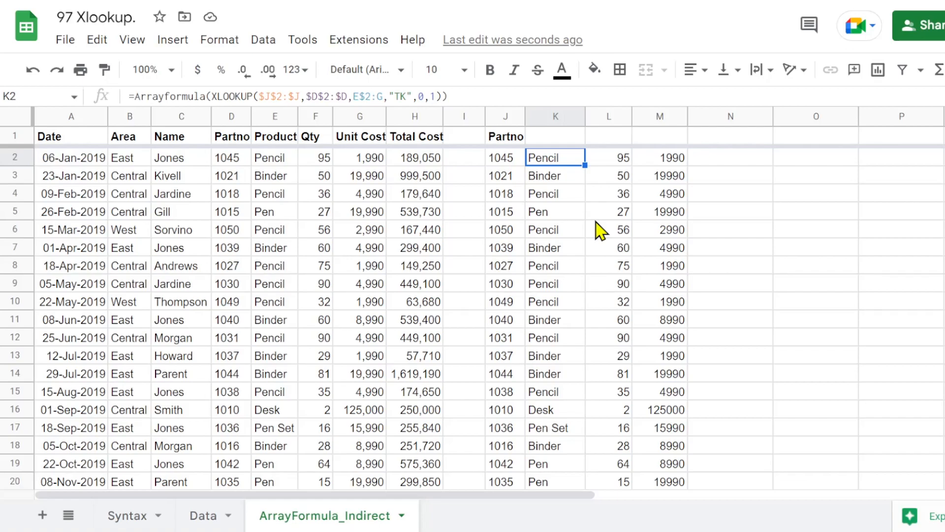
# Clear the lookup formulas from L2 and M2, keeping only the one in K2
pyautogui.press('Right')
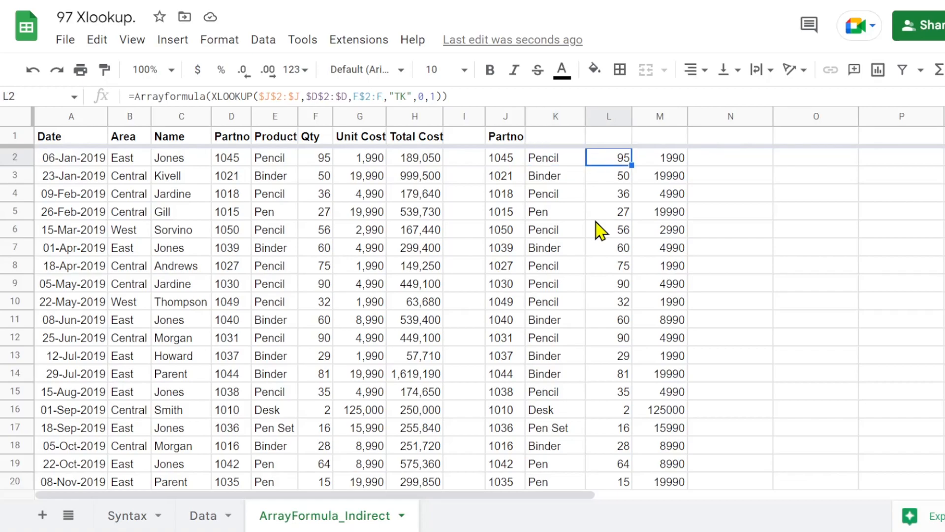
pyautogui.press('Delete')
pyautogui.press('Right')
pyautogui.press('Delete')
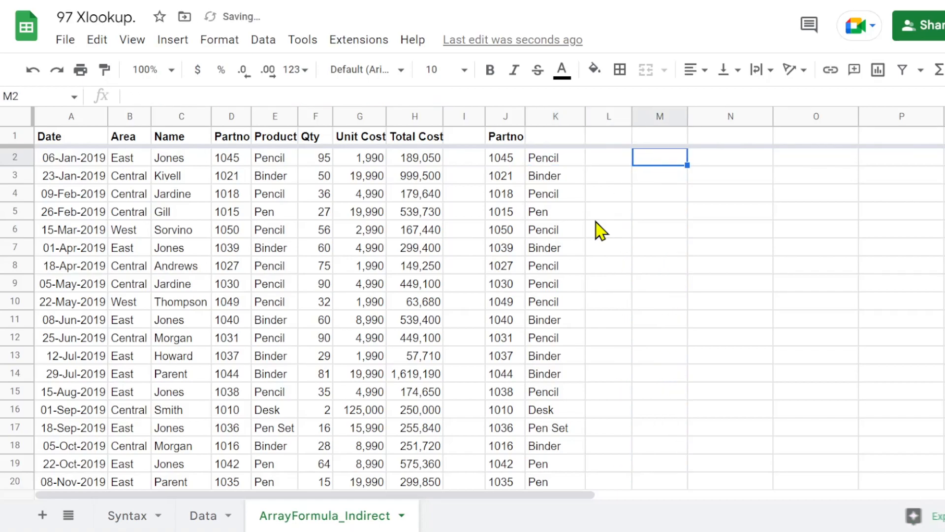
# Examine the K2 formula and the Product, Qty and Unit Cost source columns E, F and G
pyautogui.click(558, 157)
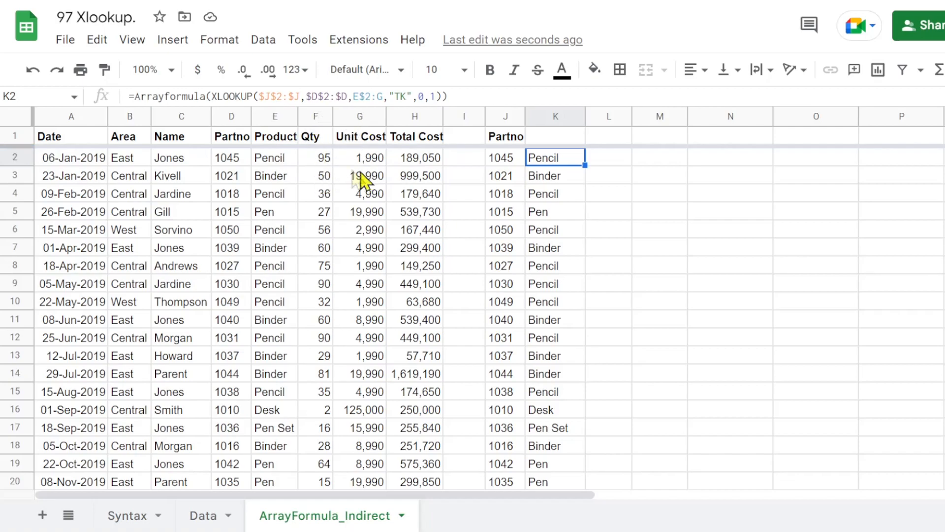
pyautogui.click(276, 118)
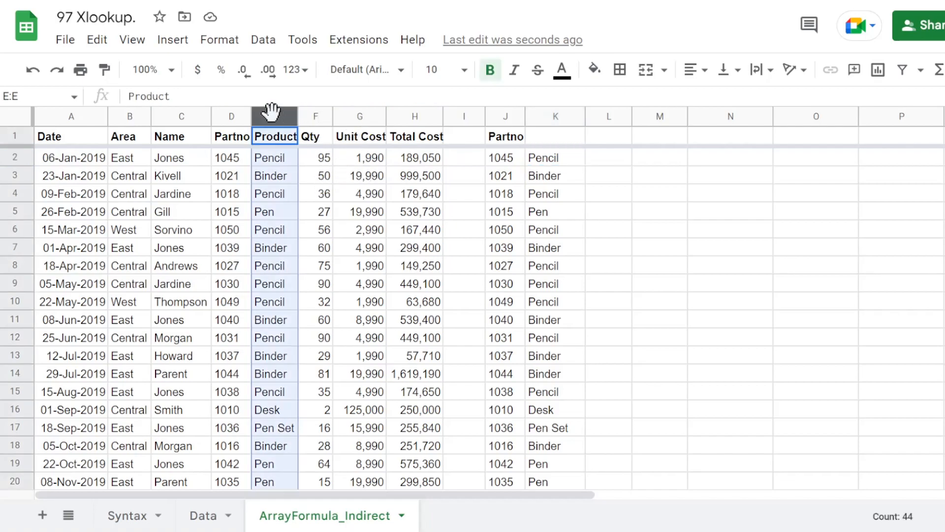
pyautogui.click(316, 117)
pyautogui.click(360, 117)
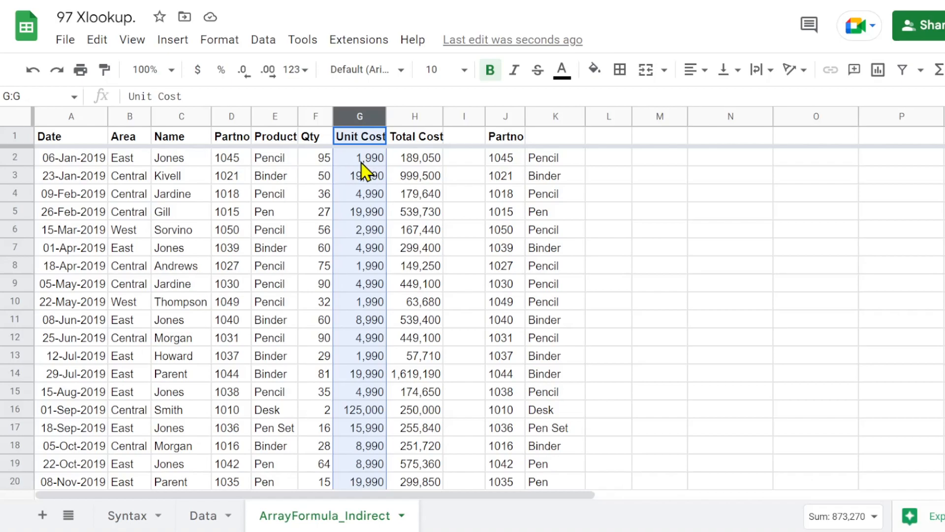
# Test joining row 2's product, quantity and unit cost in M2 with =E2&F2&G2, and clear the cell again
pyautogui.click(645, 159)
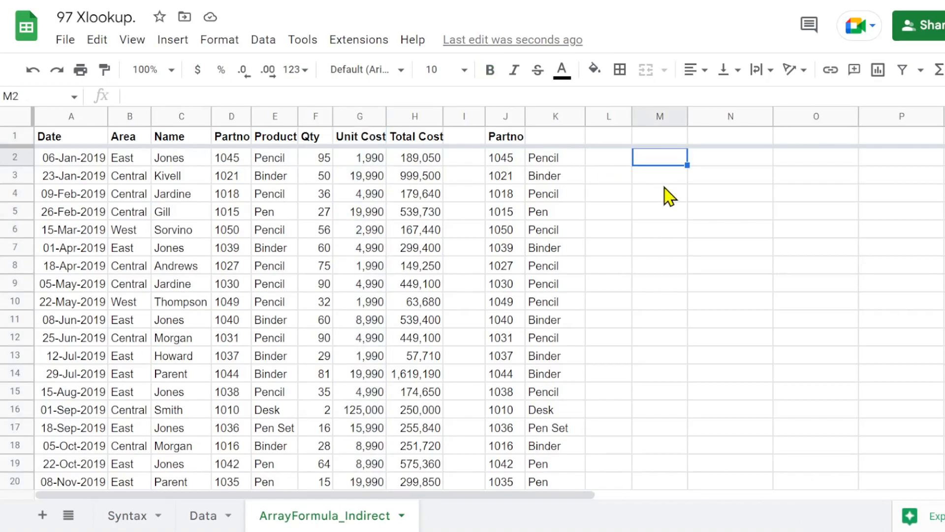
pyautogui.write('=')
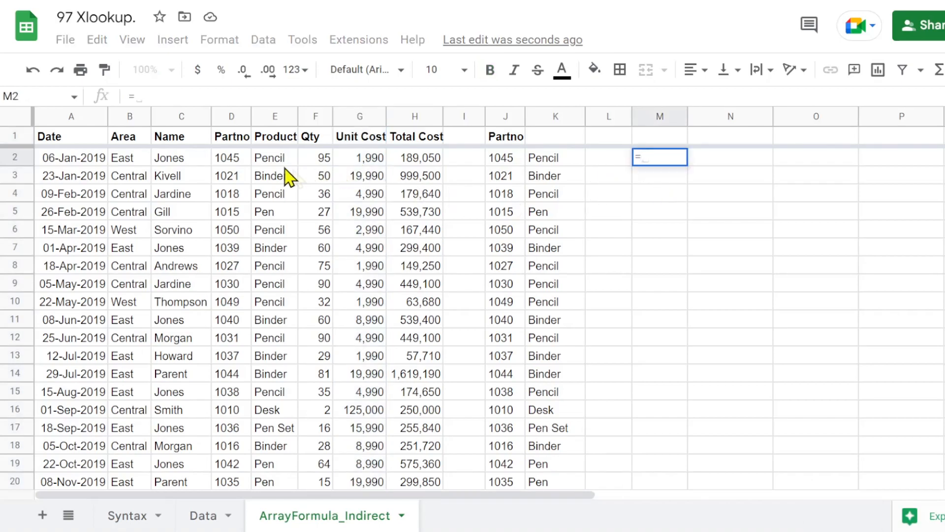
pyautogui.click(271, 159)
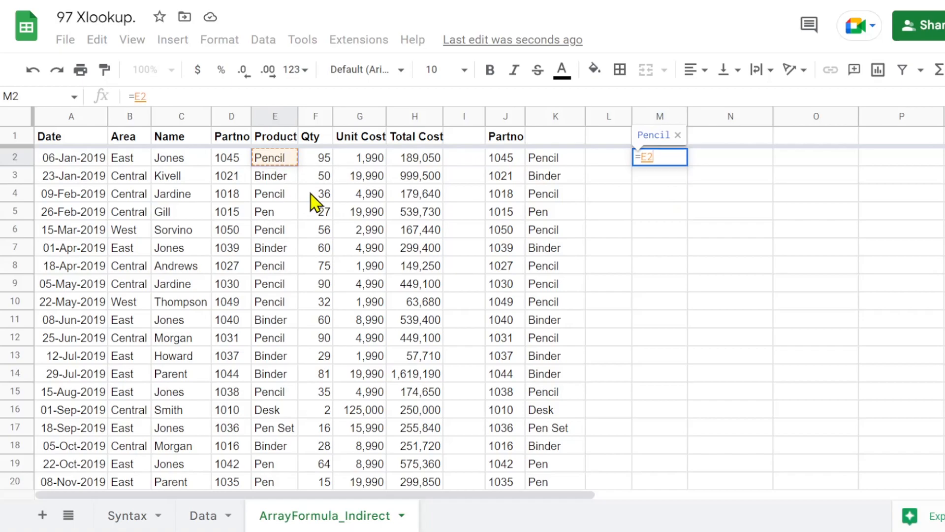
pyautogui.write('&')
pyautogui.click(321, 163)
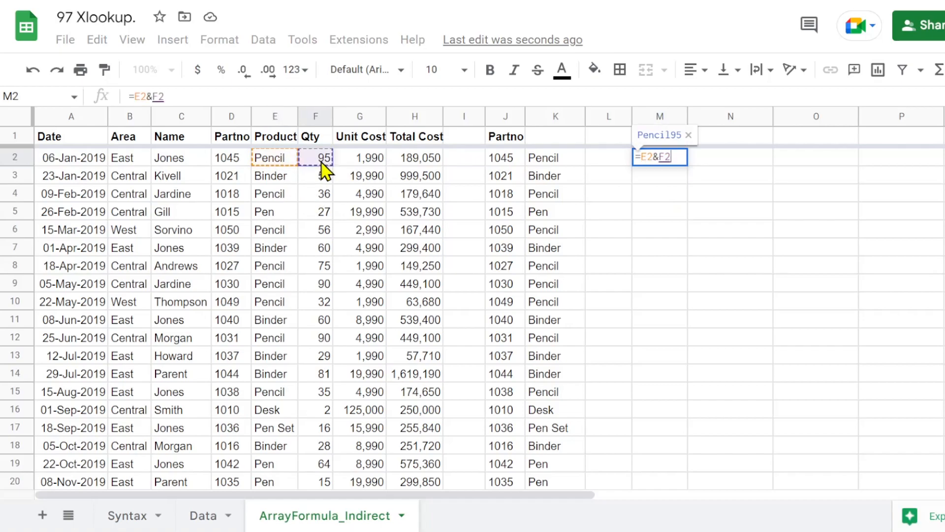
pyautogui.write('&')
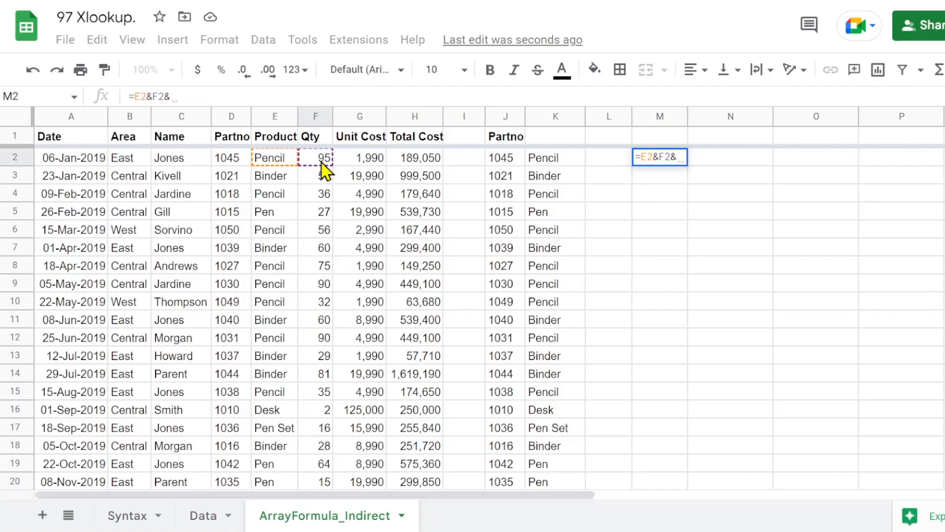
pyautogui.click(366, 160)
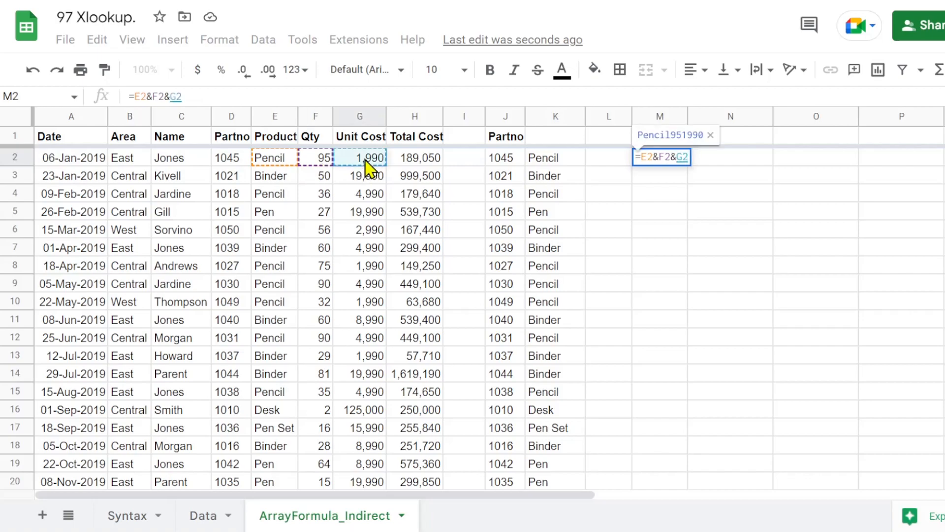
pyautogui.press('Return')
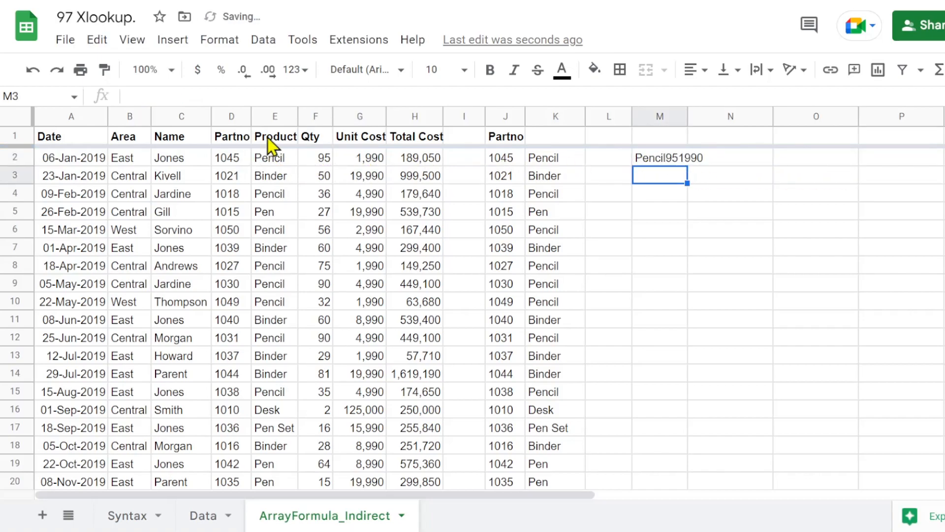
pyautogui.click(655, 165)
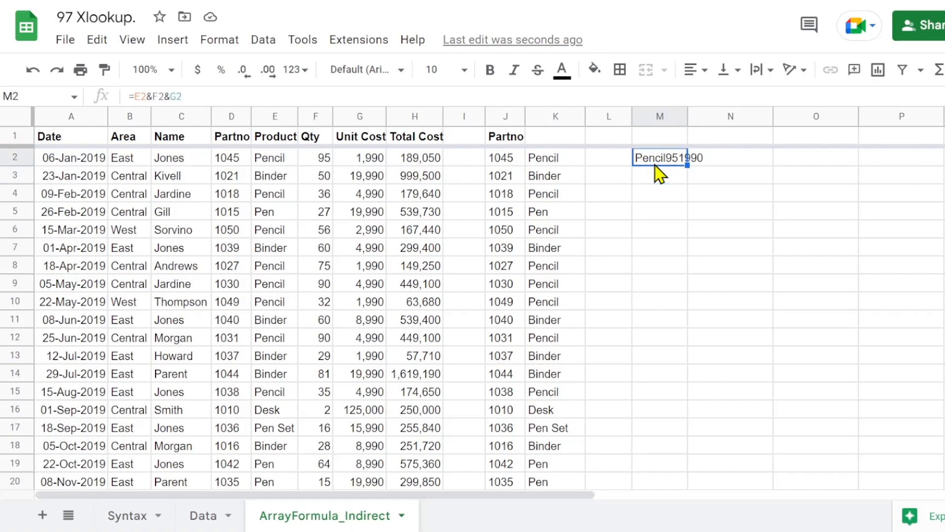
pyautogui.press('Delete')
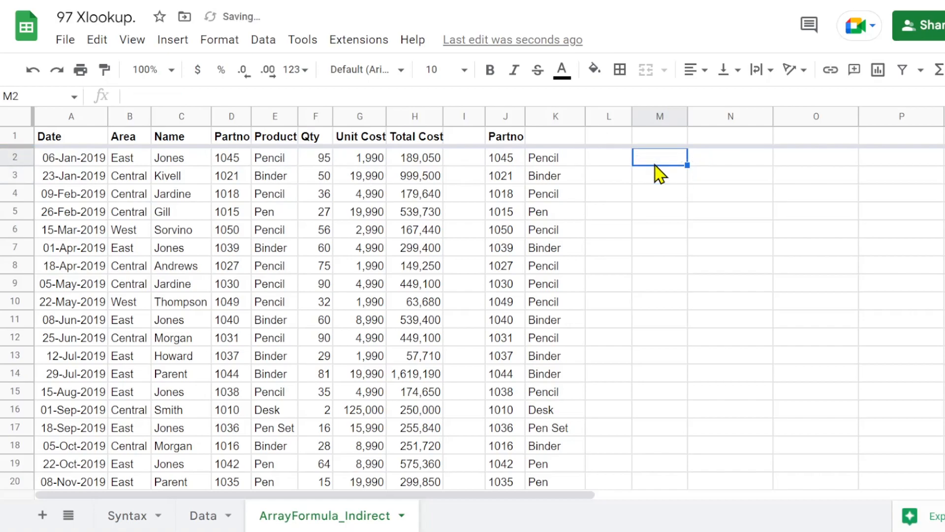
# Change the result range in the K2 formula to the joined columns E$2:E&F2:F&G2:G
pyautogui.click(546, 163)
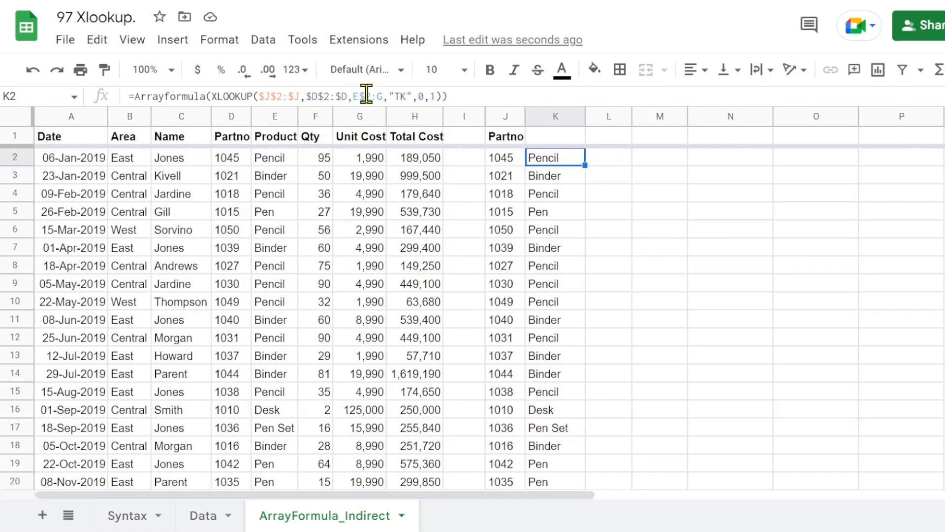
pyautogui.moveTo(354, 94); pyautogui.dragTo(384, 94)
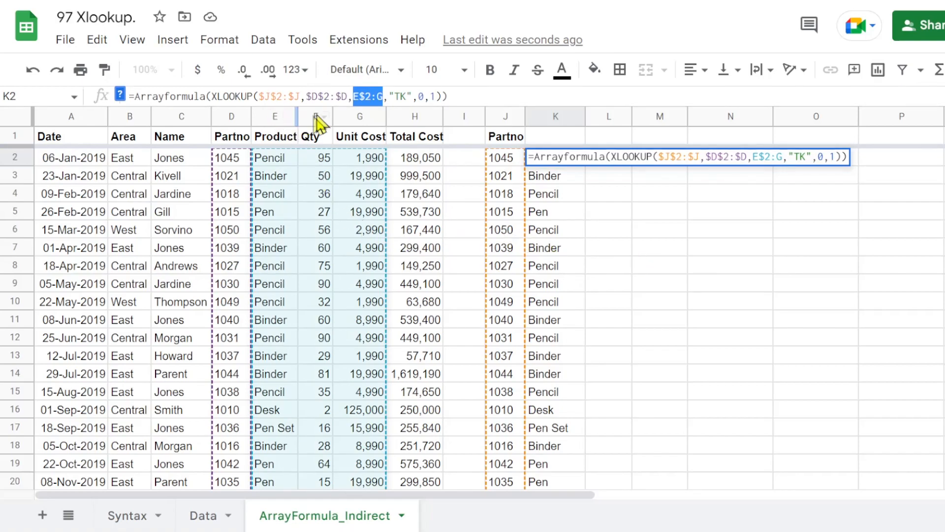
pyautogui.click(384, 97)
pyautogui.press('BackSpace')
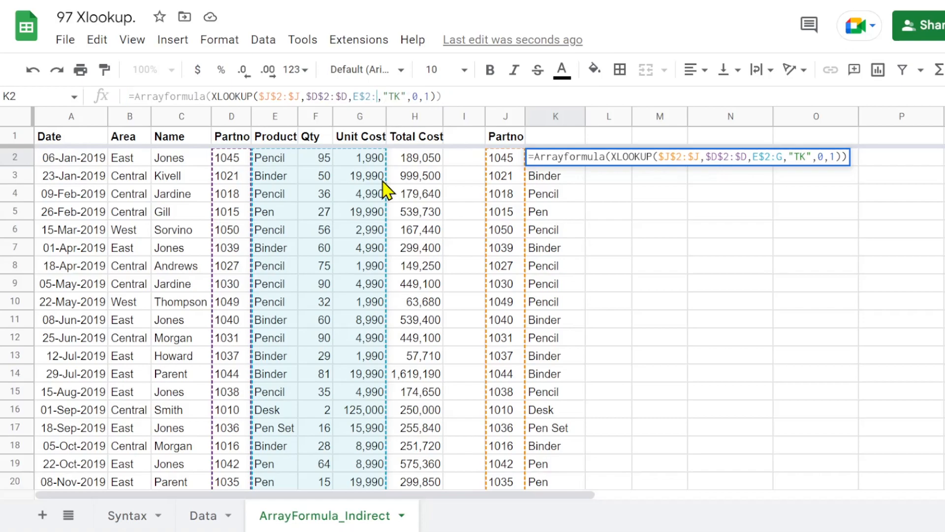
pyautogui.write('E,F2')
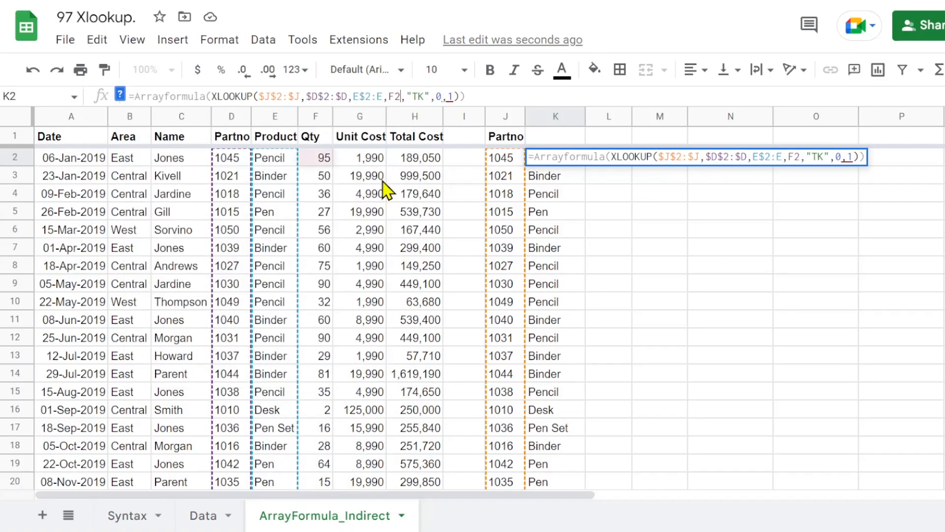
pyautogui.write(':F,G2')
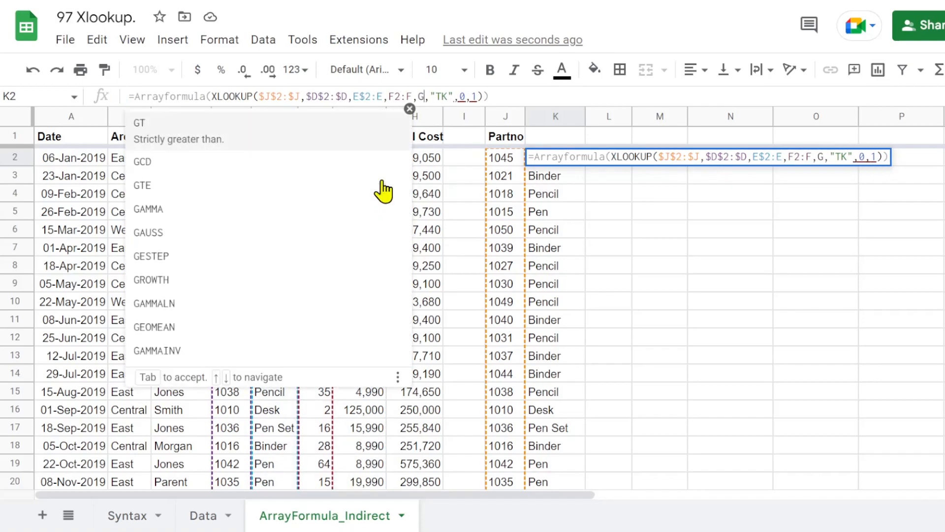
pyautogui.write(':G')
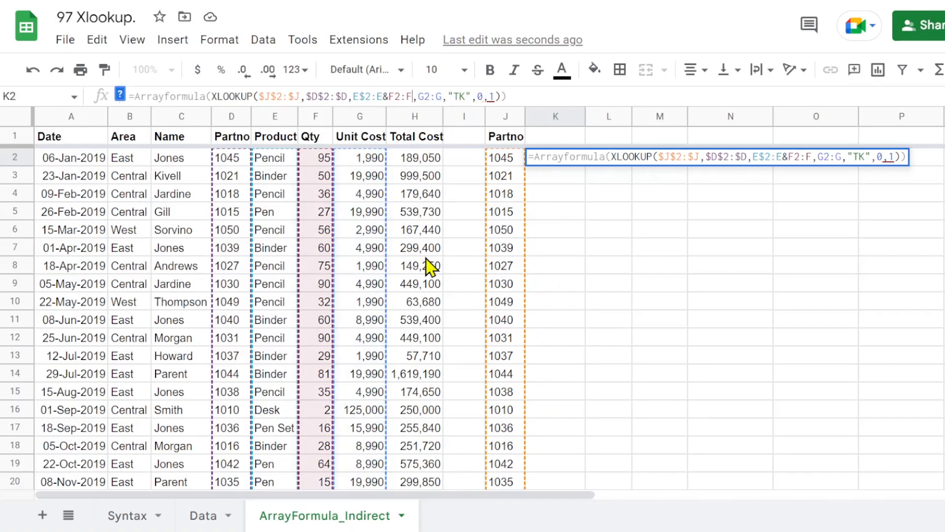
pyautogui.write('&')
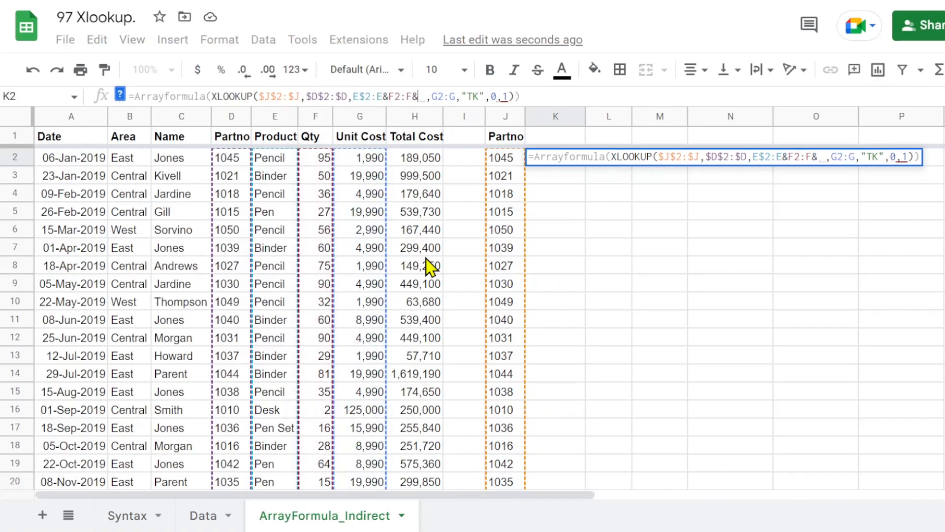
pyautogui.press('Delete')
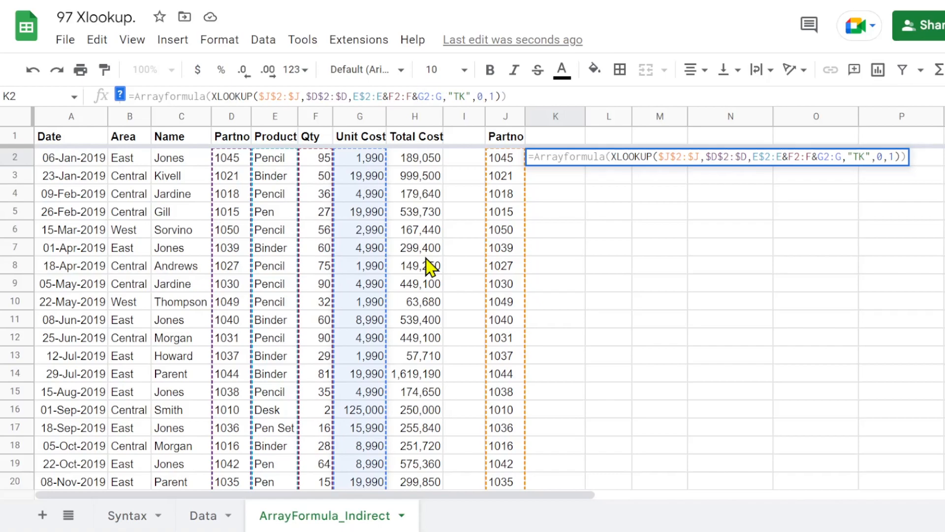
pyautogui.press('Return')
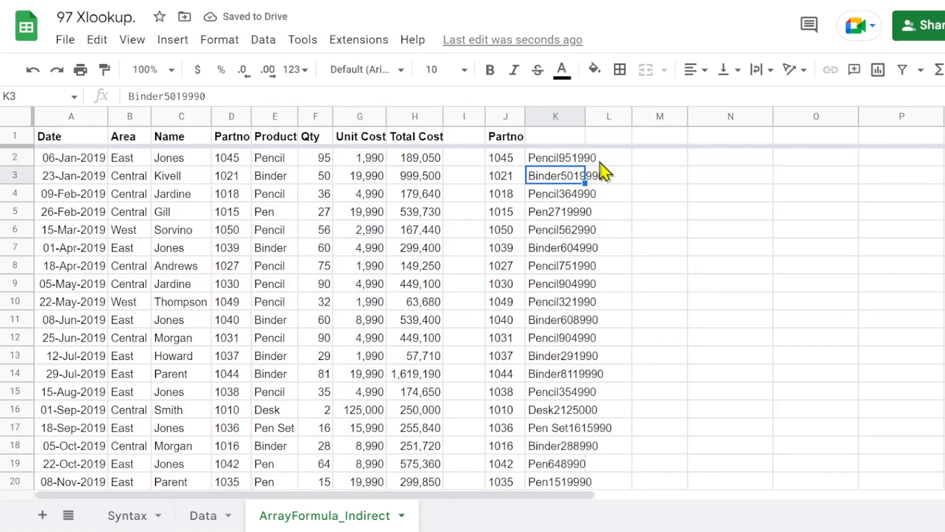
# Insert a "," separator between E$2:E and F2:F in the K2 formula's result range
pyautogui.click(552, 159)
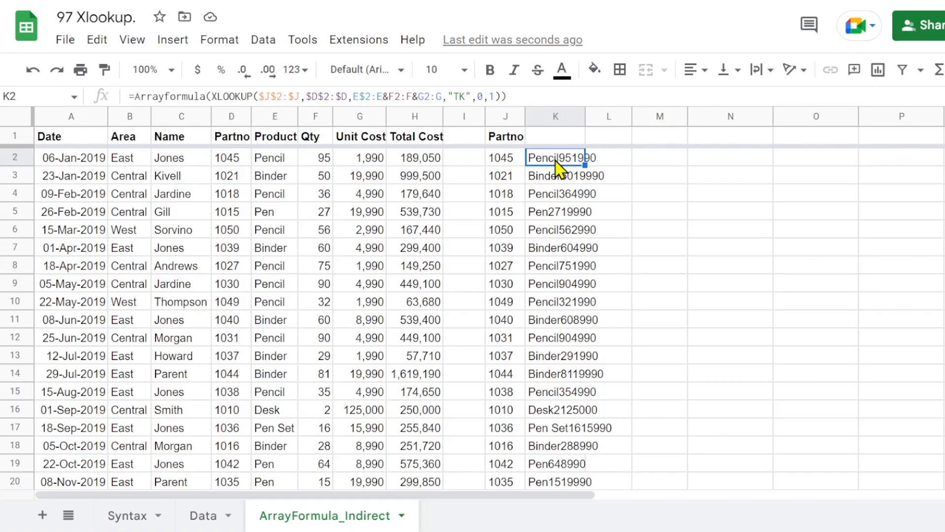
pyautogui.click(387, 95)
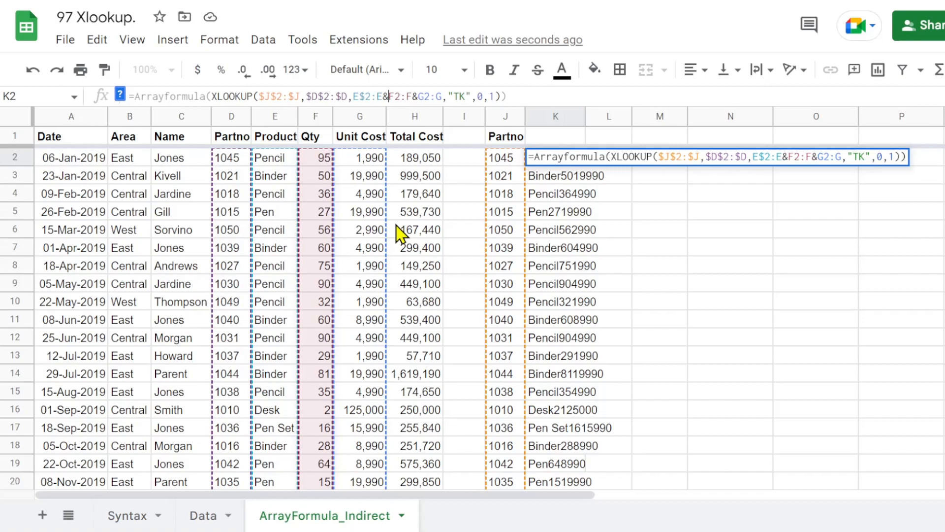
pyautogui.write('"')
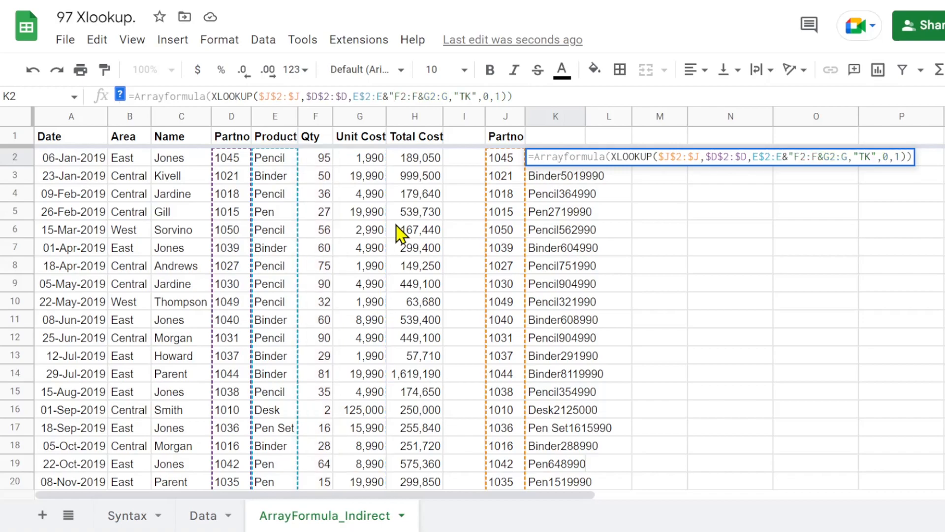
pyautogui.write(',"')
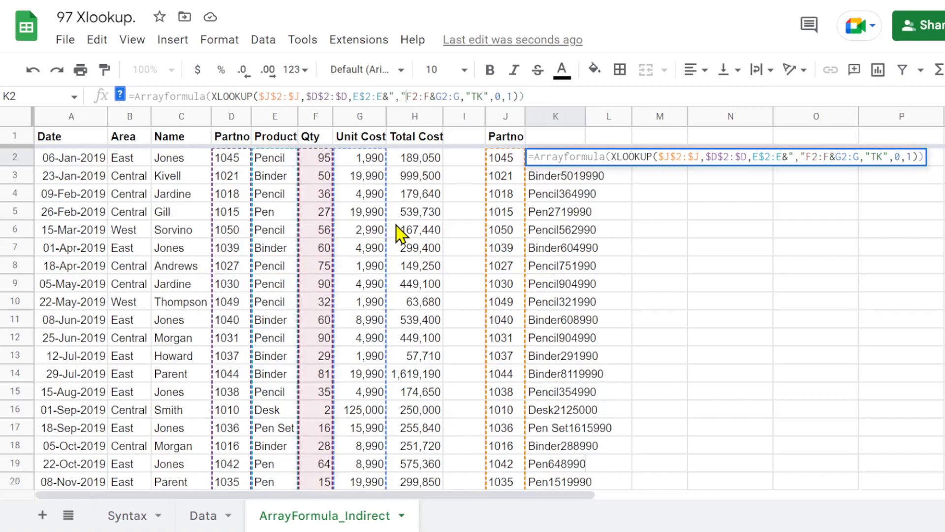
pyautogui.write('&')
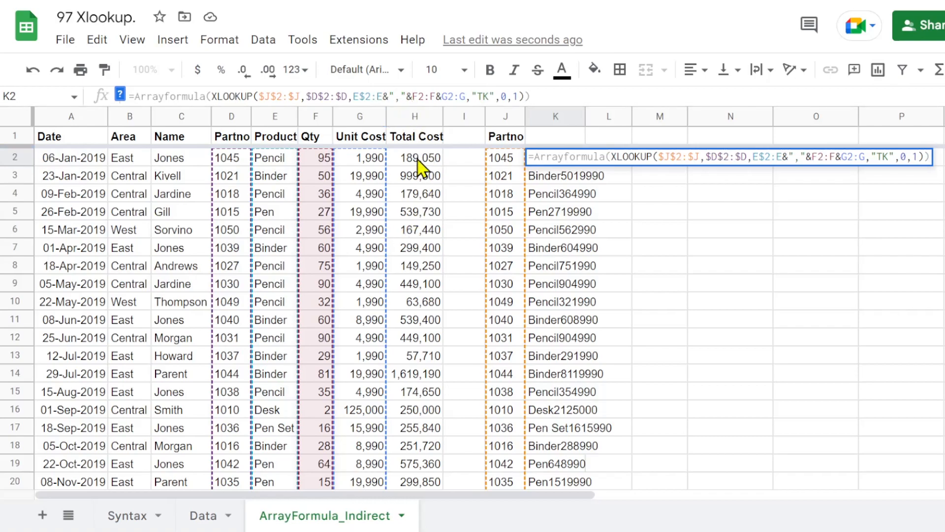
# Insert a second "," separator between F2:F and G2:G in the result range and commit the K2 formula
pyautogui.press('Right')
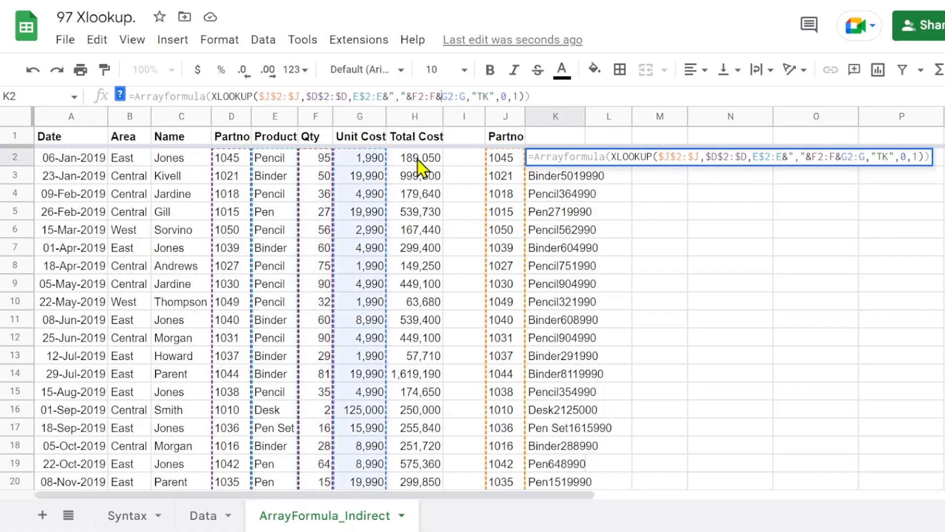
pyautogui.write('",')
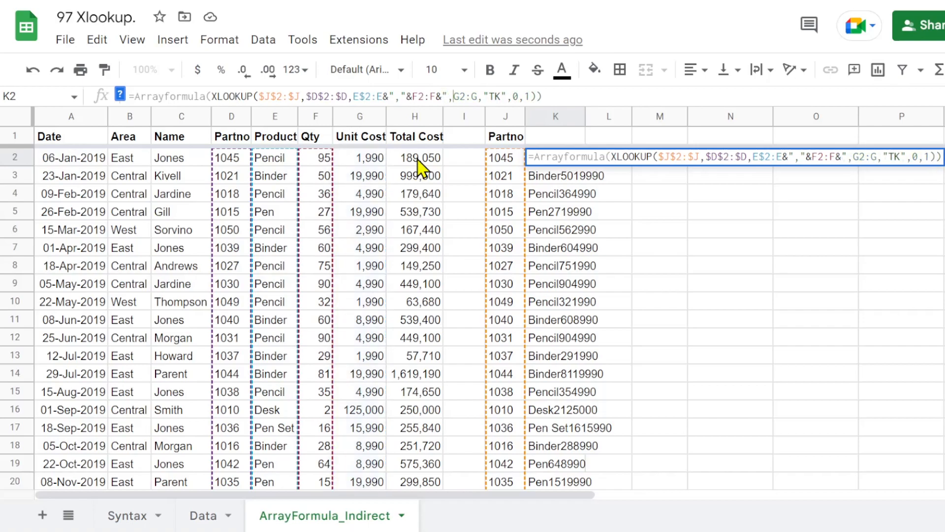
pyautogui.write('"')
pyautogui.press('Right')
pyautogui.press('Right')
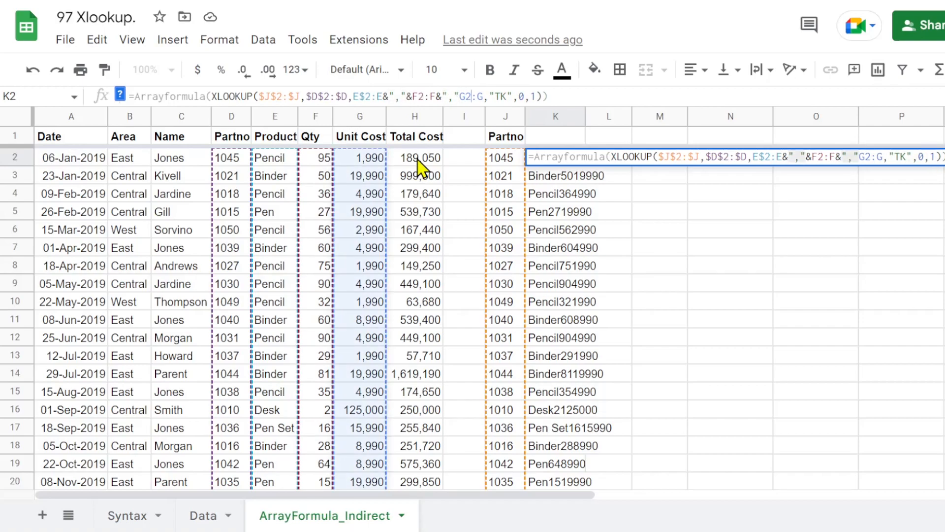
pyautogui.press('Left')
pyautogui.press('Left')
pyautogui.write('&')
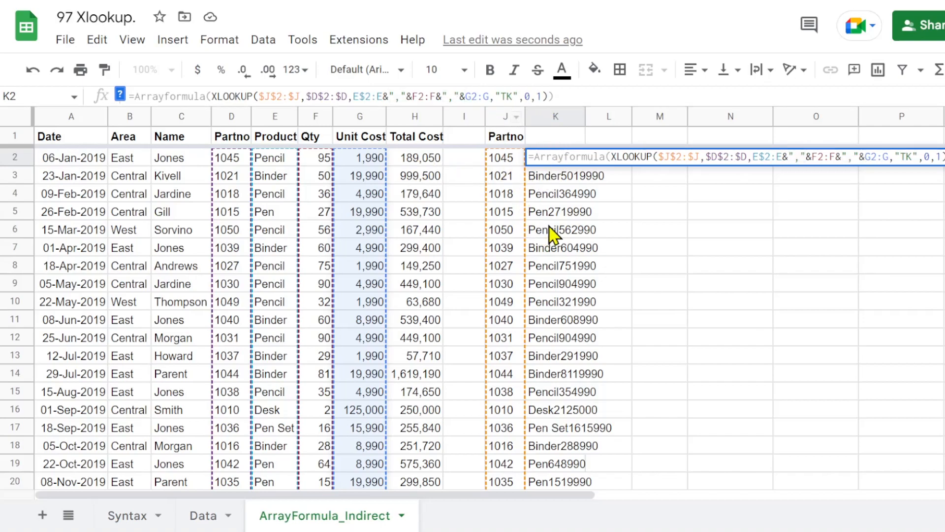
pyautogui.press('Return')
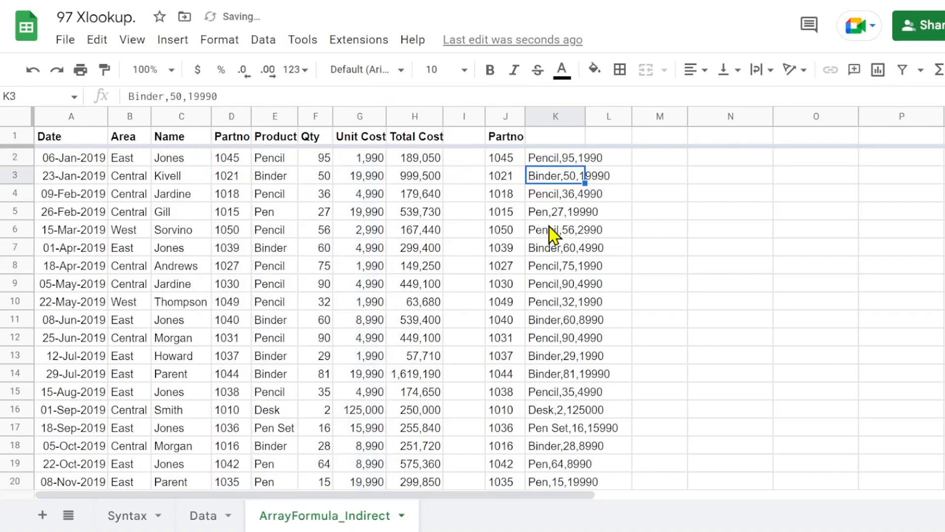
# Wrap the XLOOKUP in the K2 formula in a SPLIT function inside ArrayFormula
pyautogui.click(544, 166)
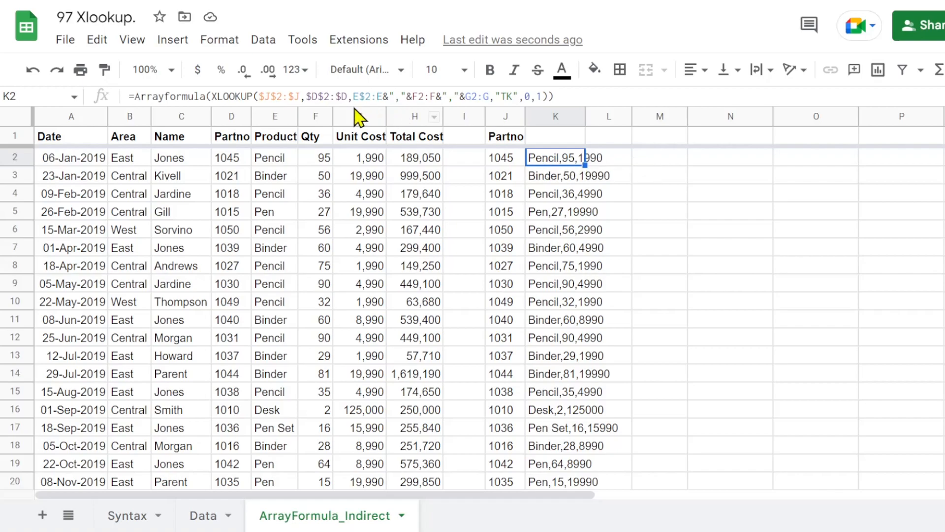
pyautogui.click(212, 96)
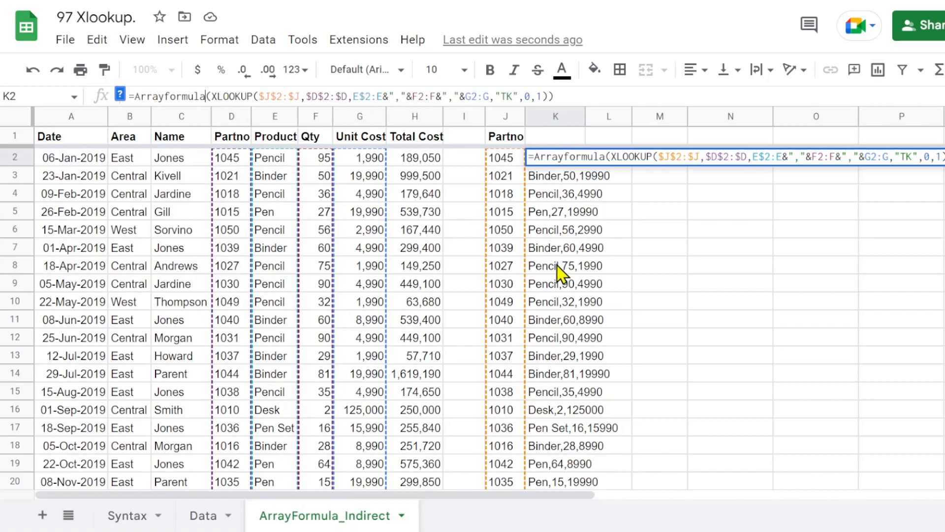
pyautogui.write('(')
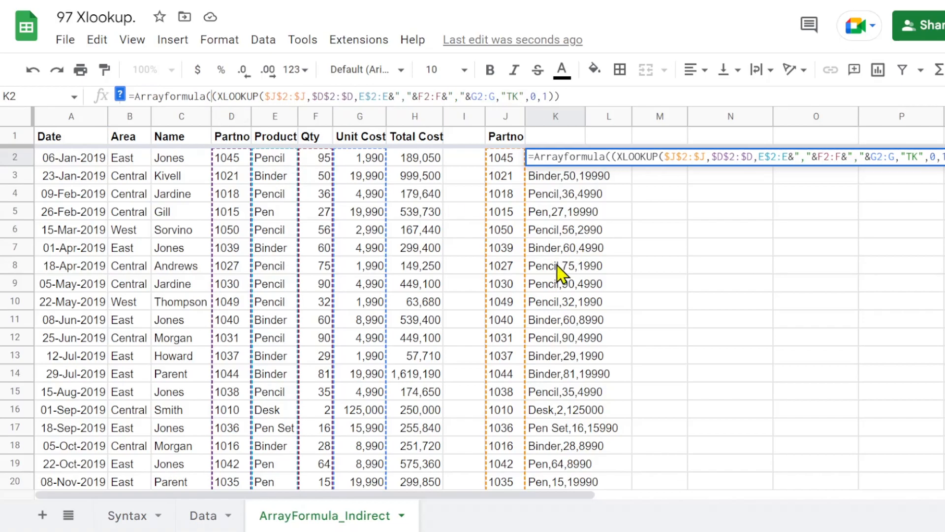
pyautogui.write('split')
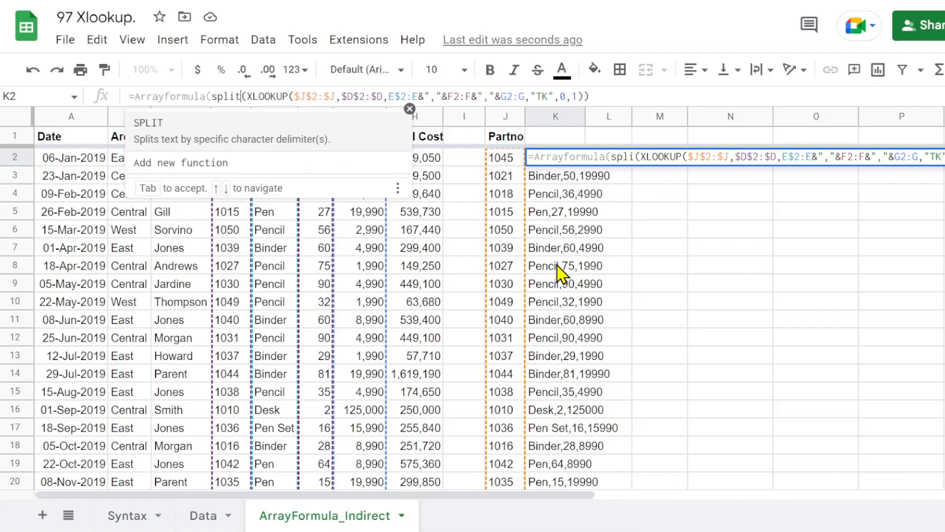
# Add "," as the SPLIT delimiter after the XLOOKUP in the K2 formula and commit it
pyautogui.click(583, 96)
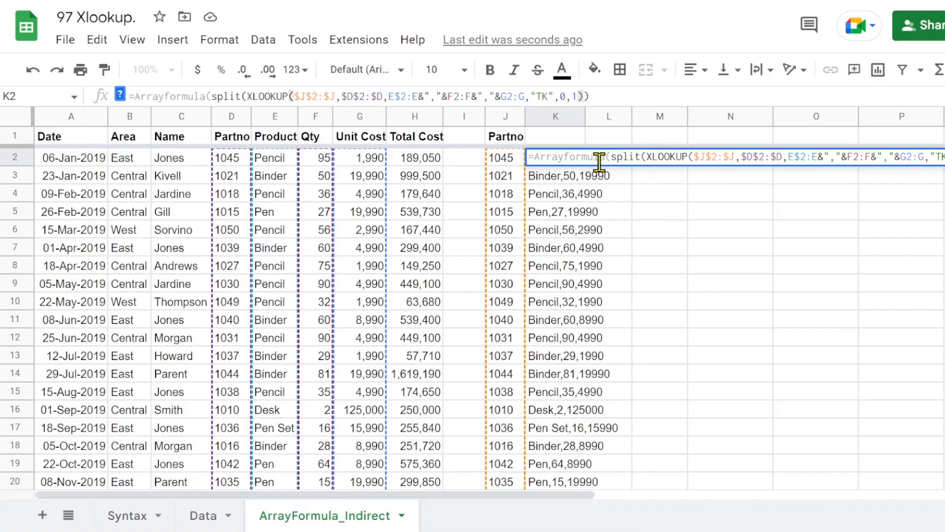
pyautogui.write(', ')
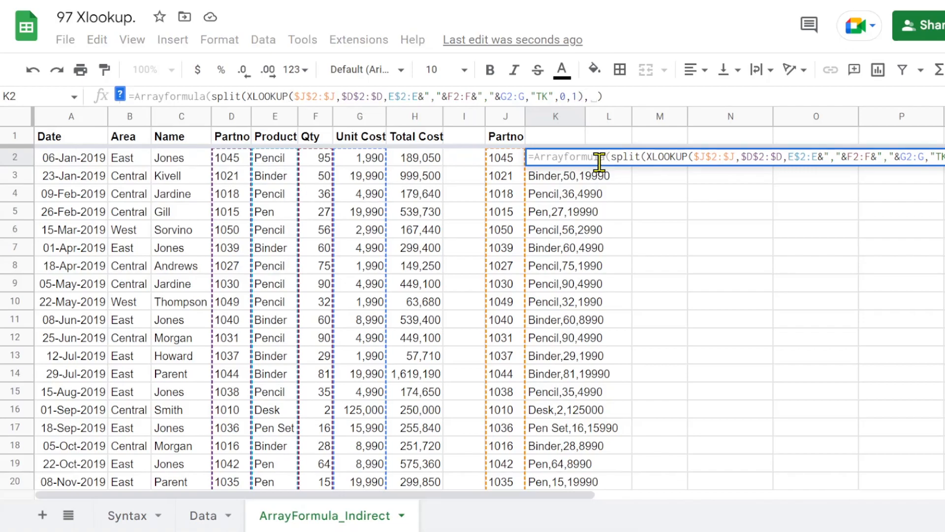
pyautogui.write('"')
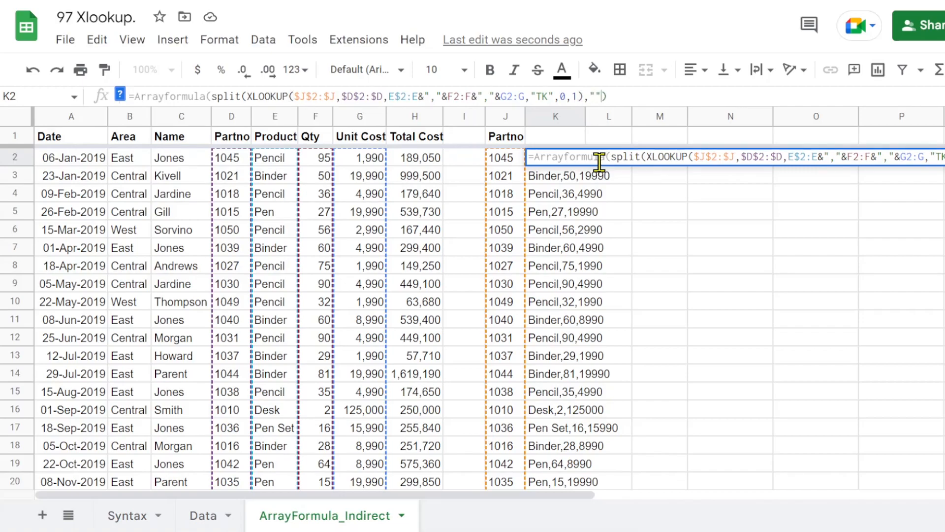
pyautogui.click(594, 97)
pyautogui.write(',')
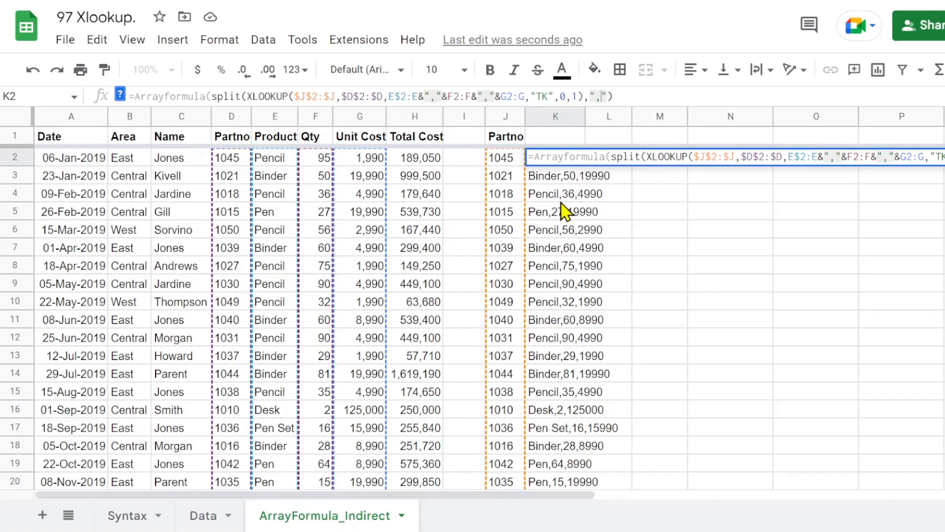
pyautogui.press('Return')
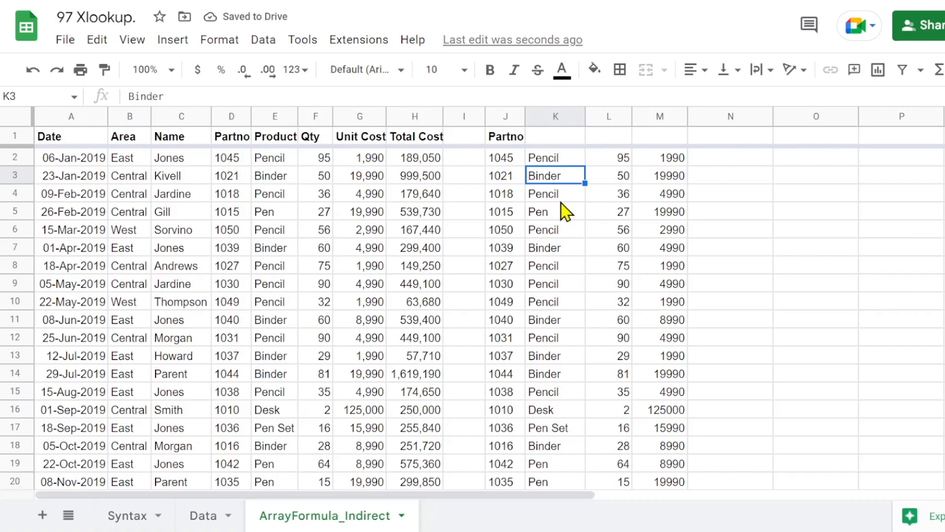
# Replace both comma separators and the SPLIT delimiter in the K2 formula with a backtick "`" and commit it
pyautogui.press('Up')
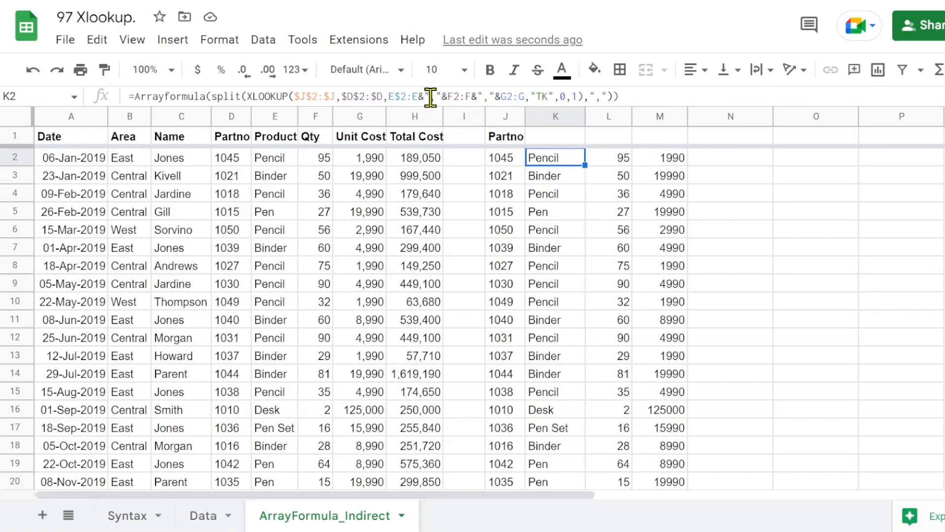
pyautogui.press('F2')
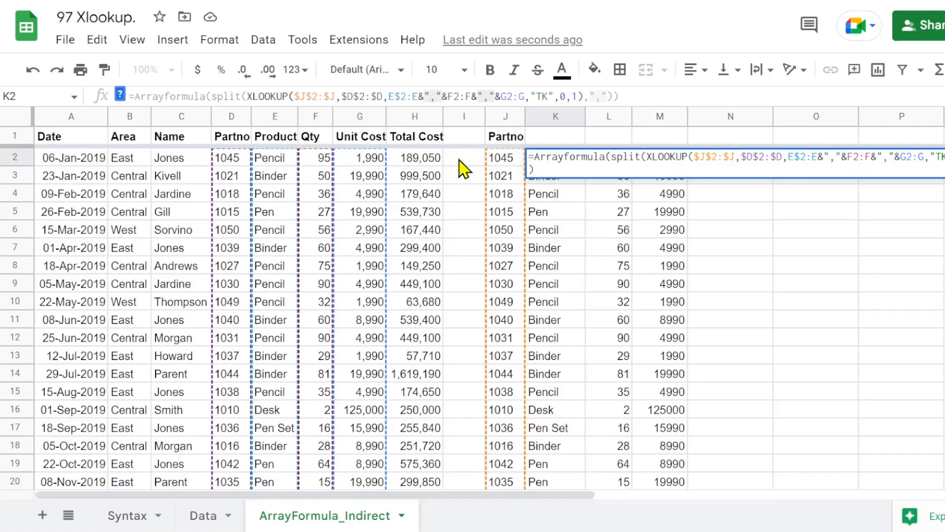
pyautogui.write('`')
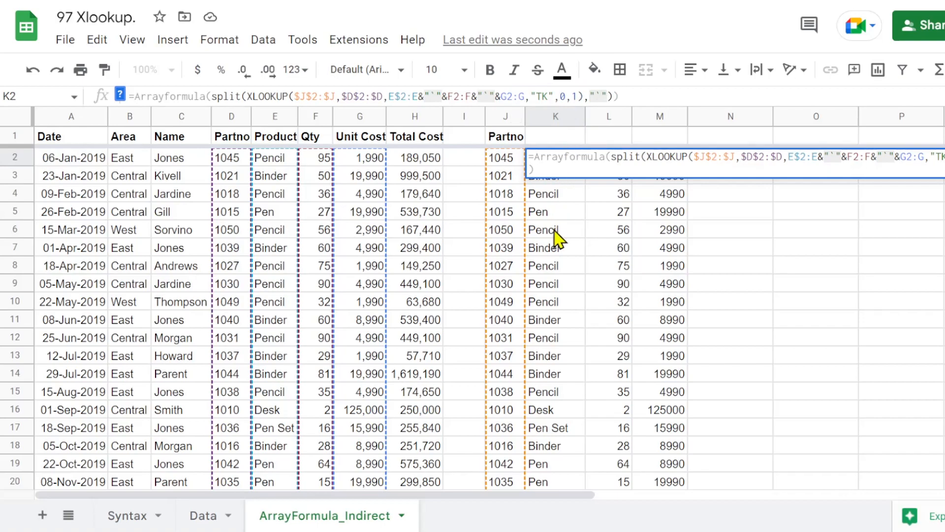
pyautogui.press('Return')
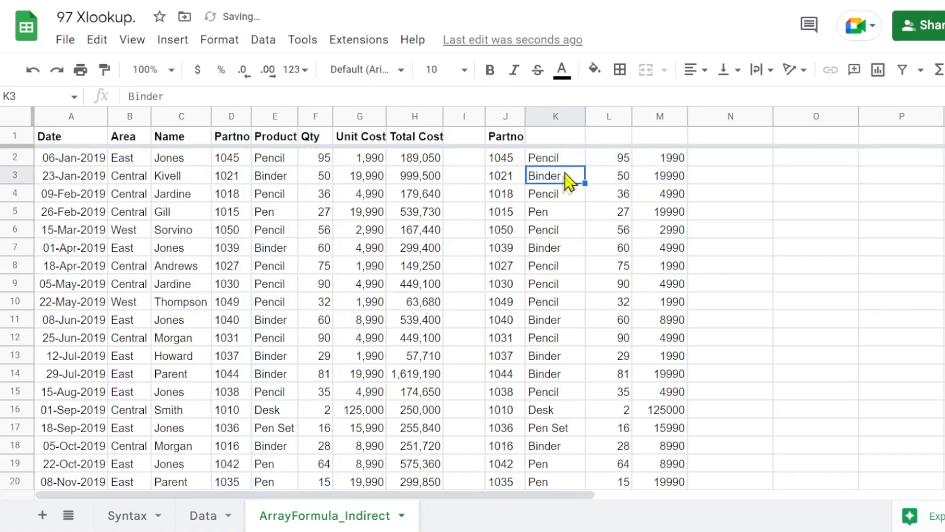
pyautogui.press('Up')
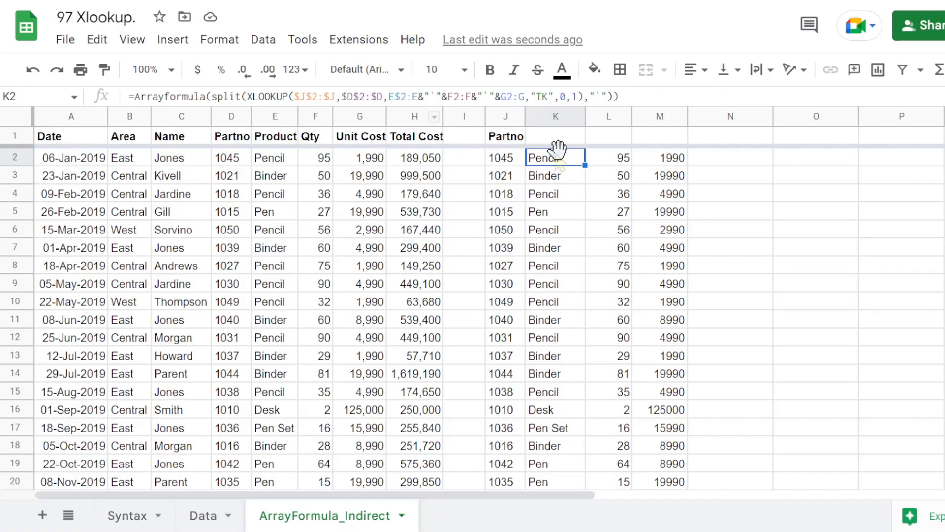
# Copy the Product, Qty and Unit Cost headers from E1:G1 to K1:M1
pyautogui.click(615, 142)
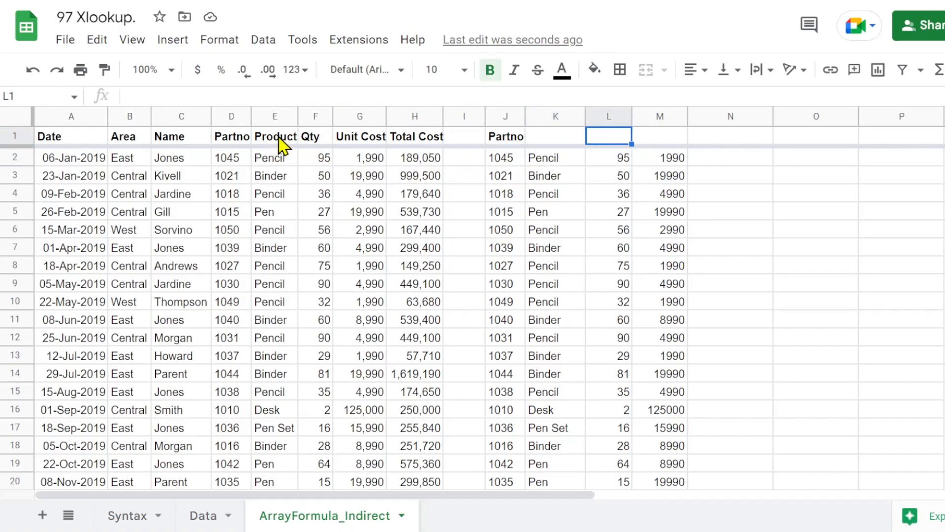
pyautogui.moveTo(288, 143); pyautogui.dragTo(356, 143)
pyautogui.hotkey('ctrl', 'c')
pyautogui.click(556, 143)
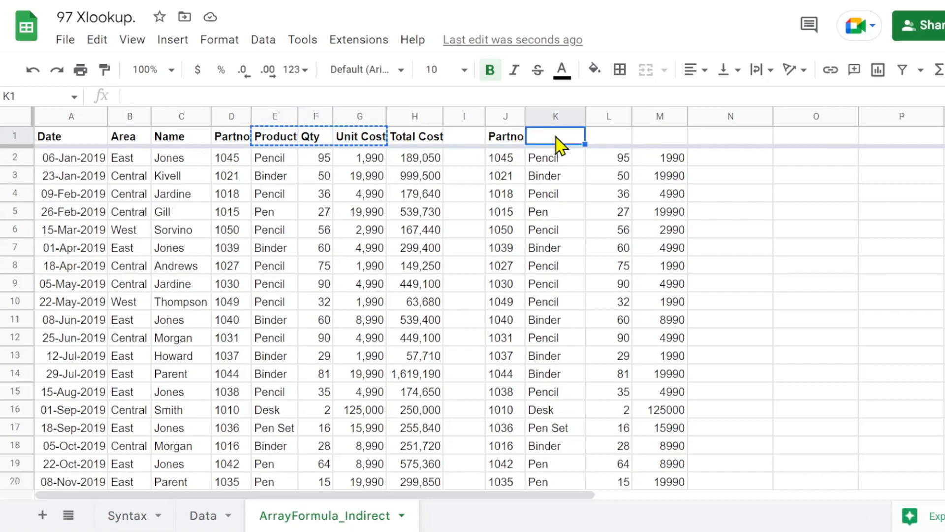
pyautogui.hotkey('ctrl', 'v')
pyautogui.click(817, 249)
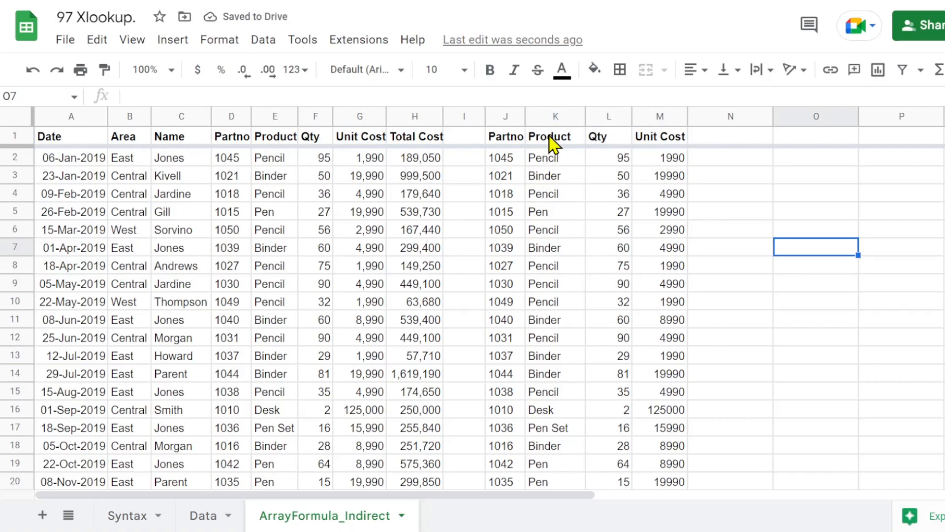
# Clear the pasted headers from K1:M1
pyautogui.click(547, 141)
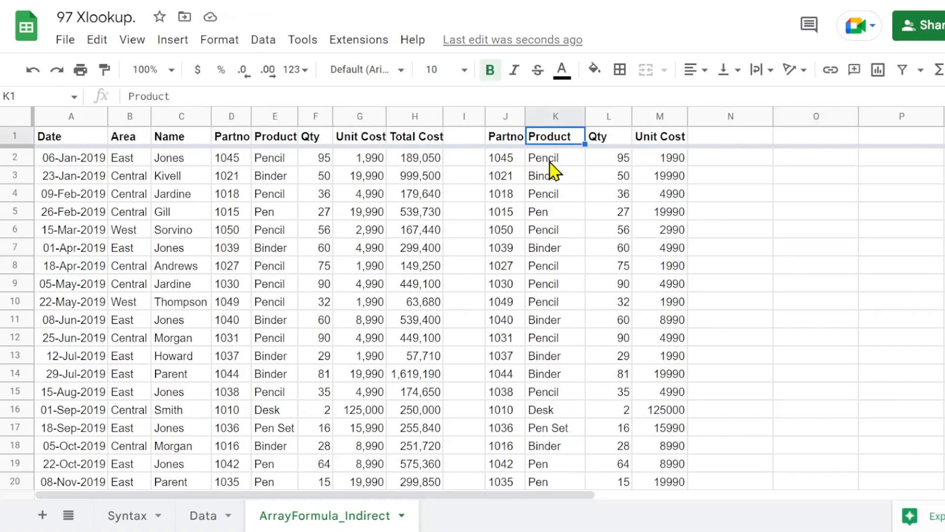
pyautogui.click(727, 157)
pyautogui.click(581, 141)
pyautogui.moveTo(582, 140); pyautogui.dragTo(652, 141)
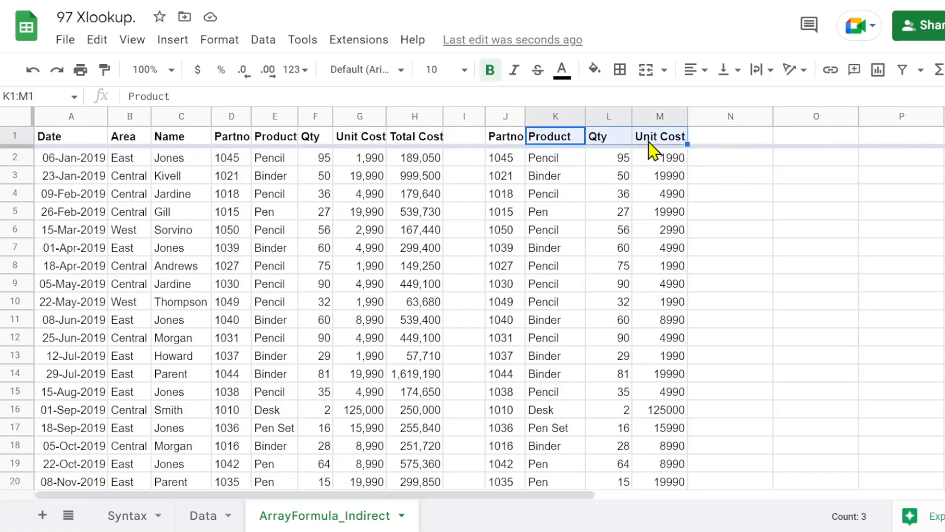
pyautogui.press('Delete')
# Enclose the SPLIT in K2 in an array with the header cells stacked above it, {E1,F1,G1;split(...)}, and commit the formula
pyautogui.press('Down')
pyautogui.press('Return')
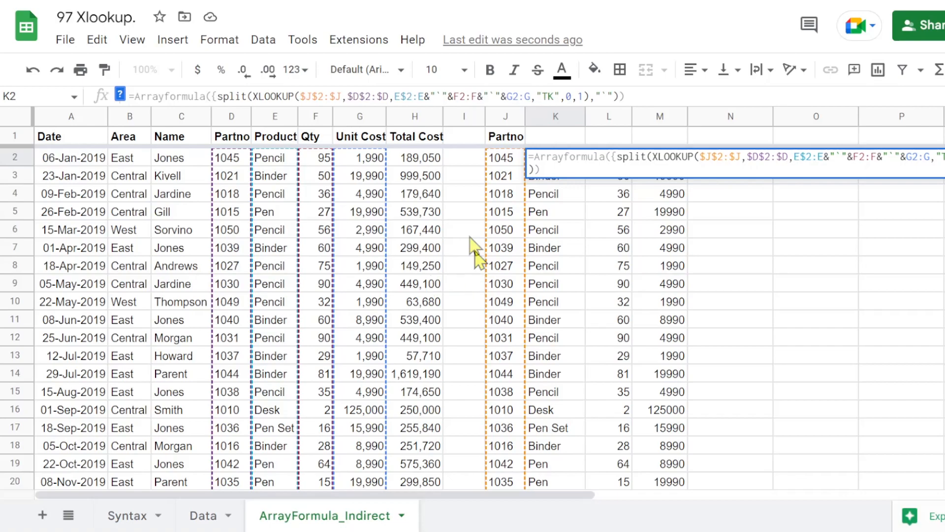
pyautogui.click(274, 142)
pyautogui.write(',F1')
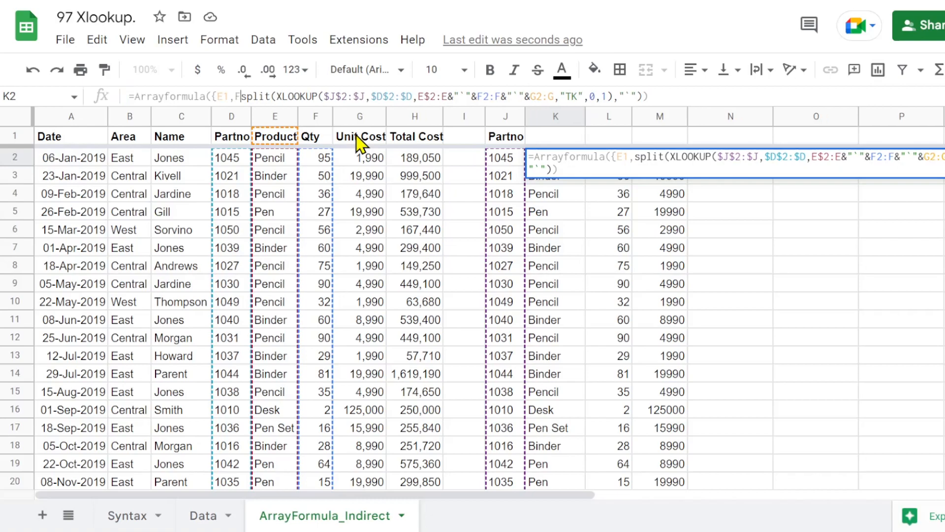
pyautogui.write(',G1')
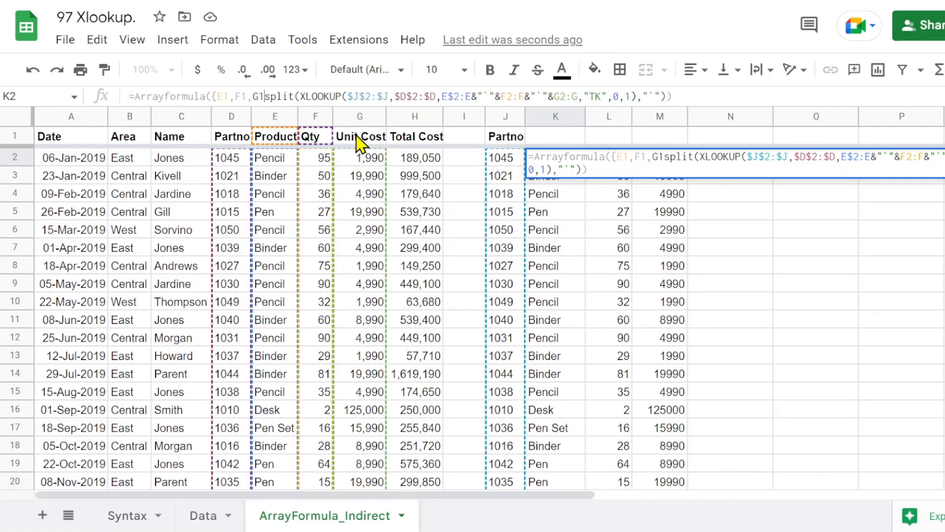
pyautogui.write(';')
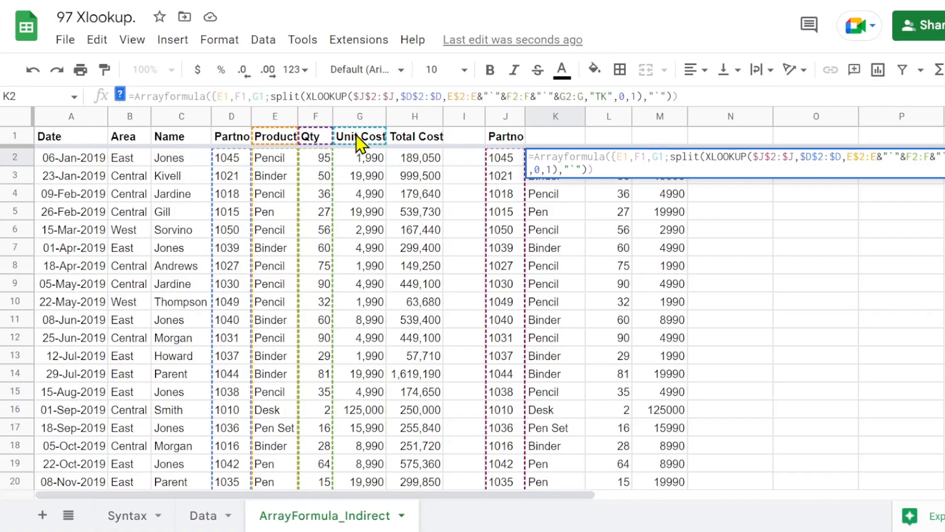
pyautogui.click(671, 96)
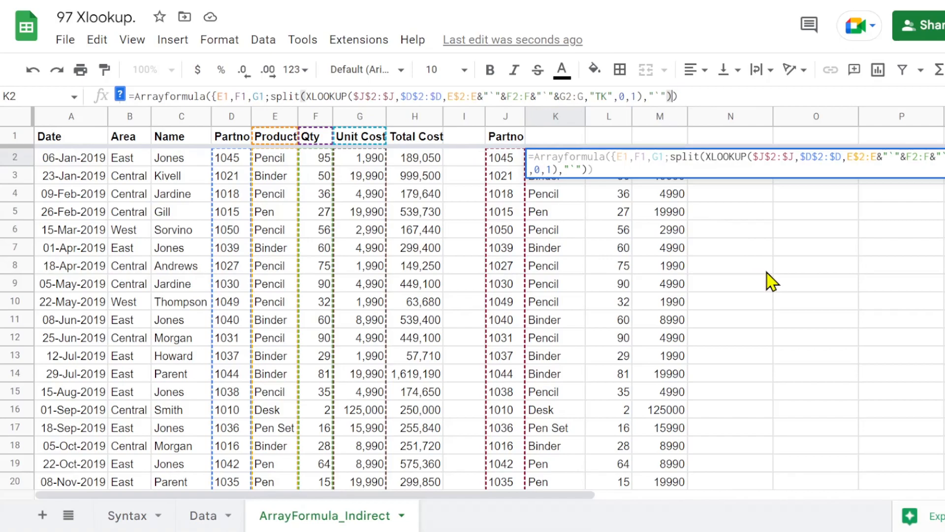
pyautogui.write('}')
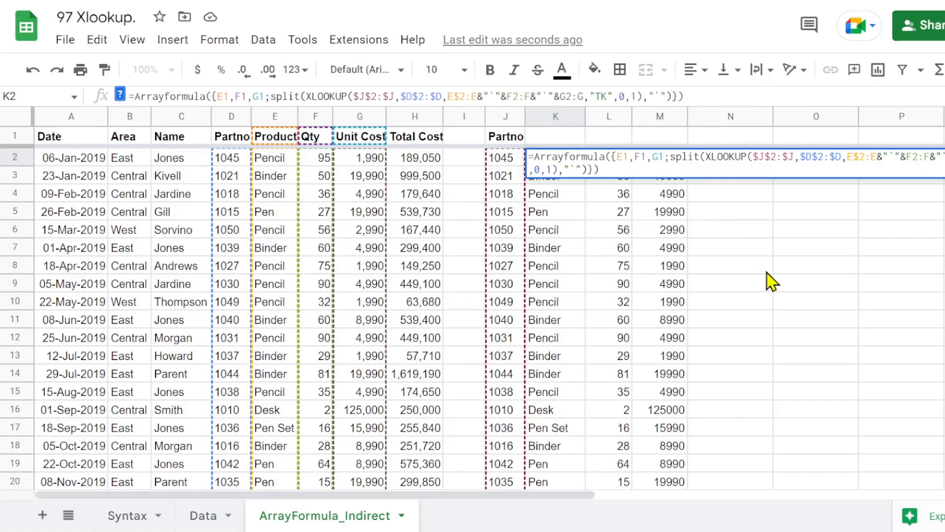
pyautogui.press('Return')
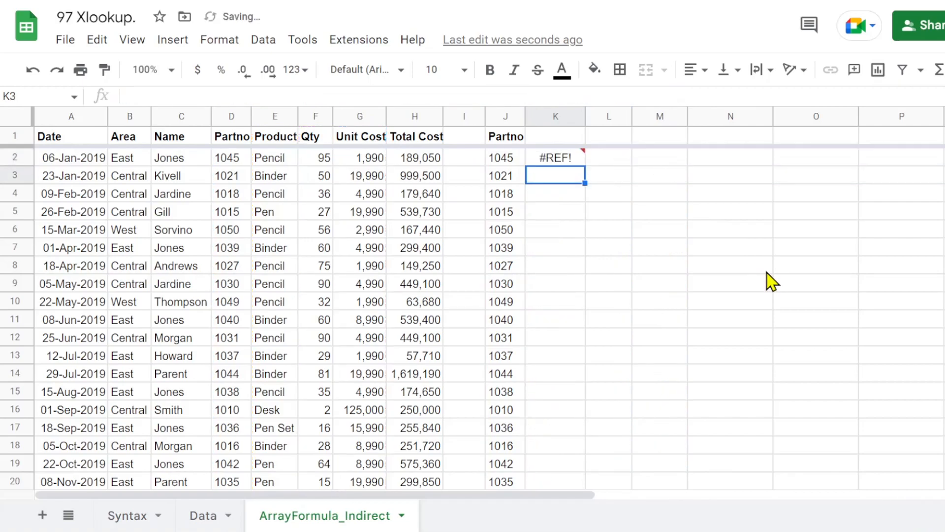
# Extend the frozen rows down to row 6 and move the formula from K2 to K1
pyautogui.moveTo(552, 160)
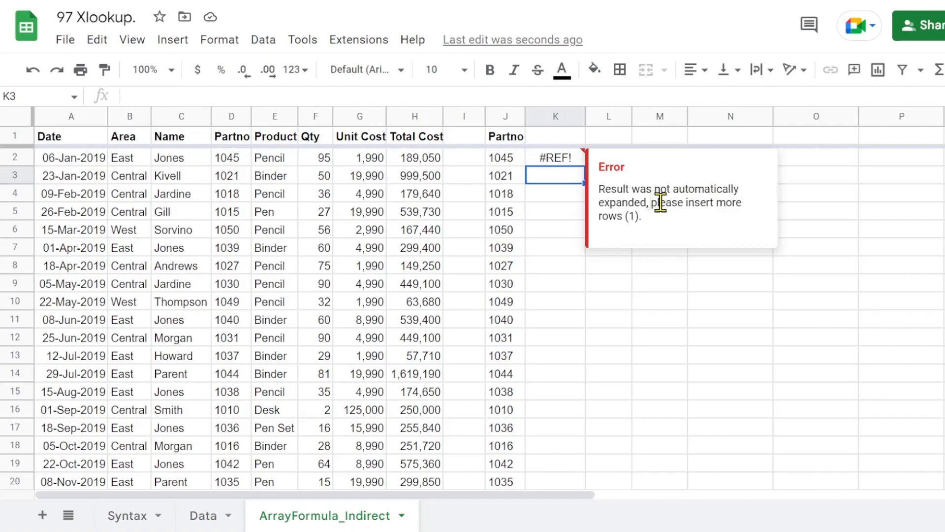
pyautogui.click(560, 162)
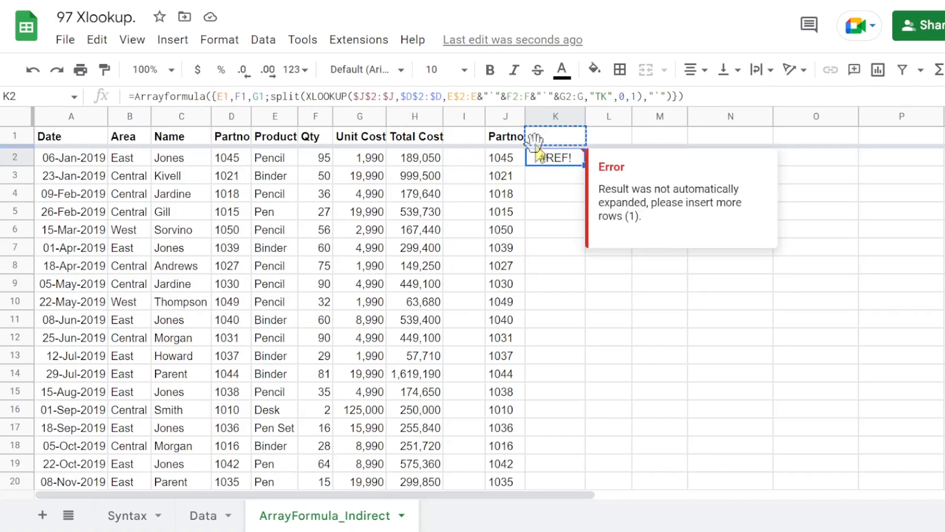
pyautogui.moveTo(19, 146); pyautogui.dragTo(443, 237)
pyautogui.moveTo(579, 158); pyautogui.dragTo(543, 137)
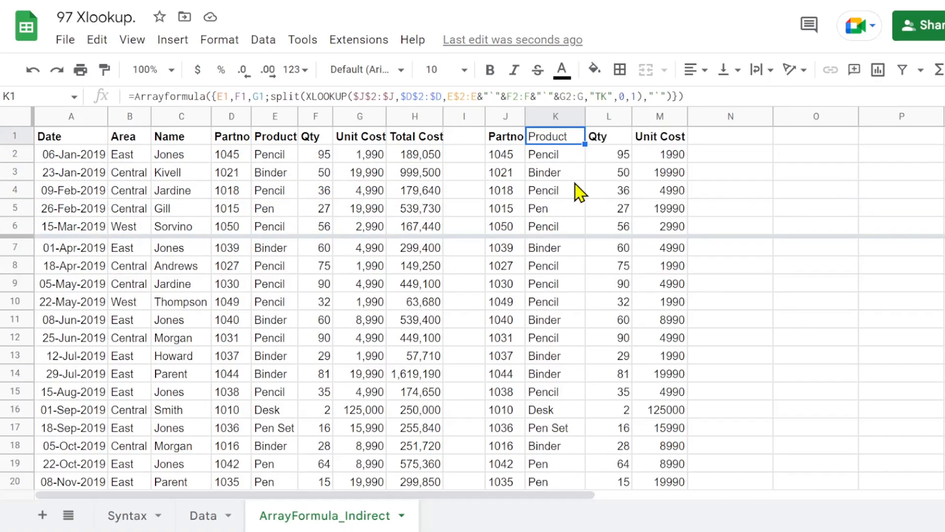
# Set the frozen rows back to row 1 only and make the K1 header bold
pyautogui.moveTo(28, 235); pyautogui.dragTo(21, 141)
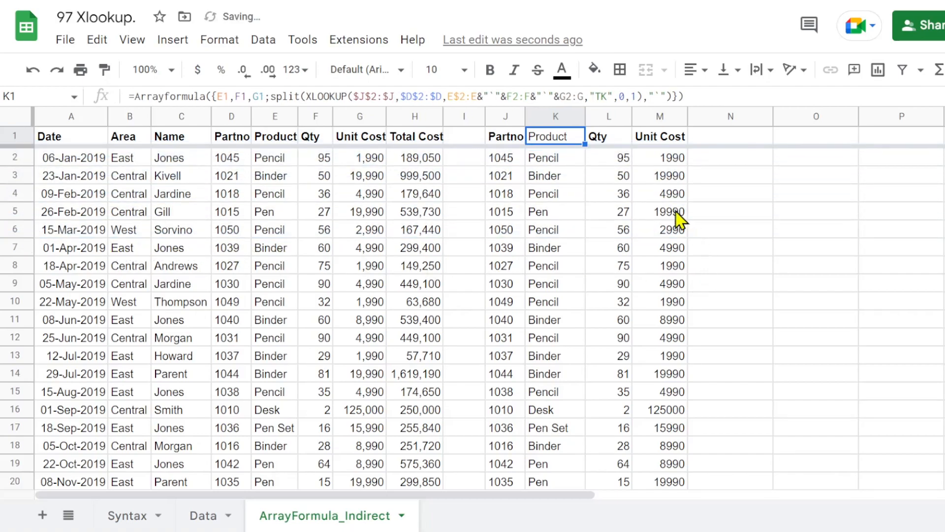
pyautogui.click(490, 70)
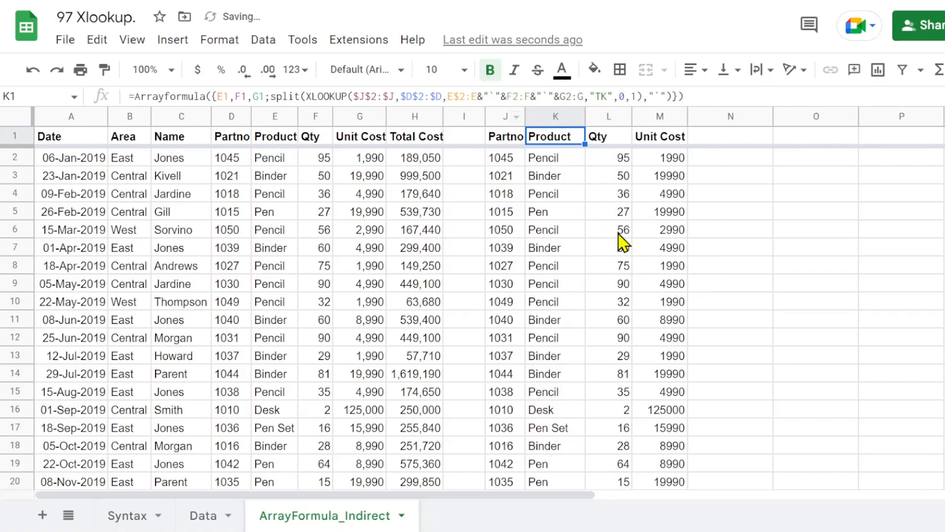
# Compare the contents of K1 and K2, and examine the returned results down to the end of the part number list
pyautogui.click(551, 157)
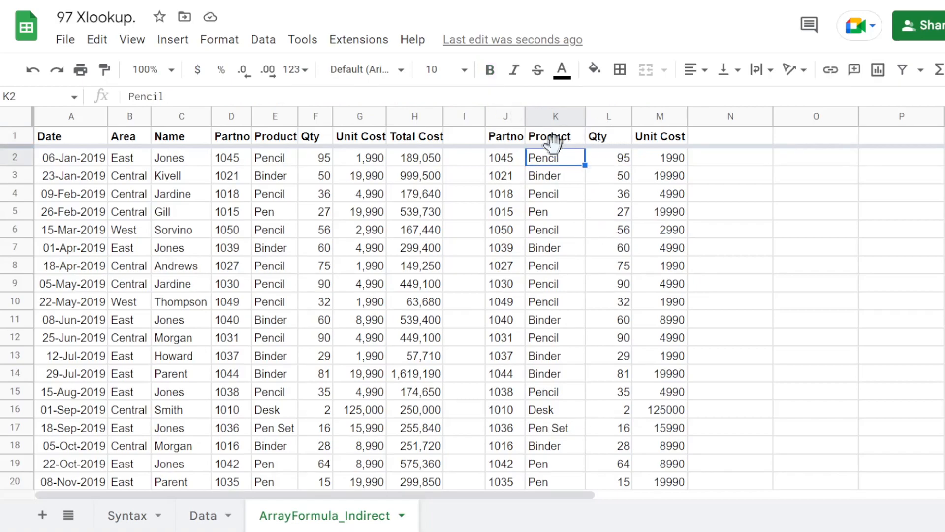
pyautogui.click(546, 140)
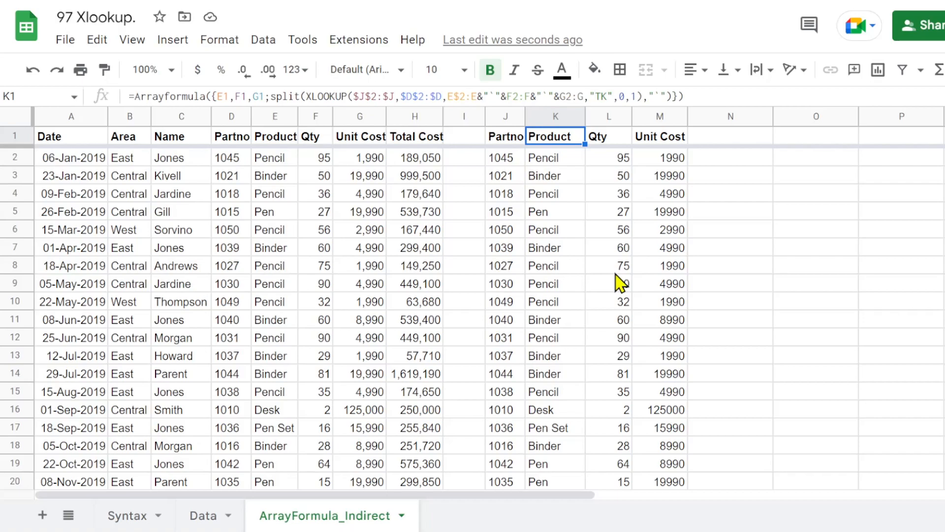
pyautogui.click(544, 164)
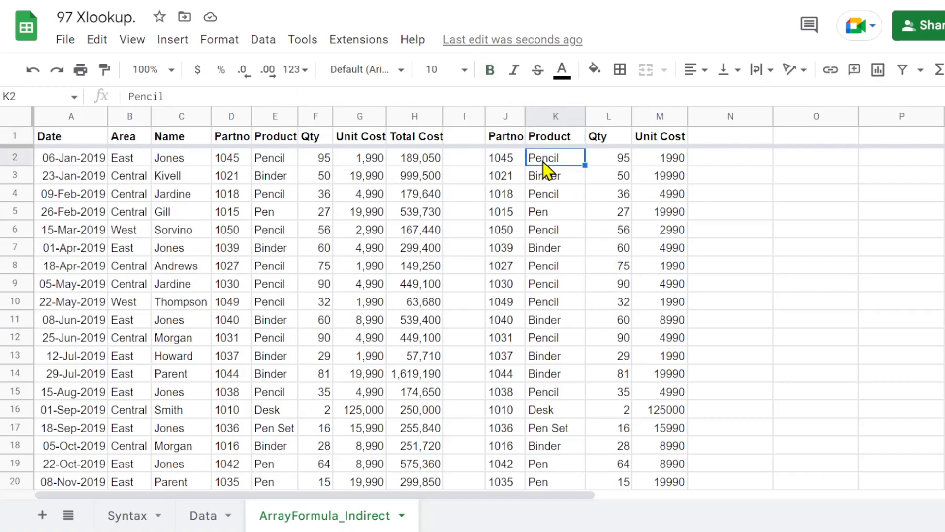
pyautogui.click(543, 140)
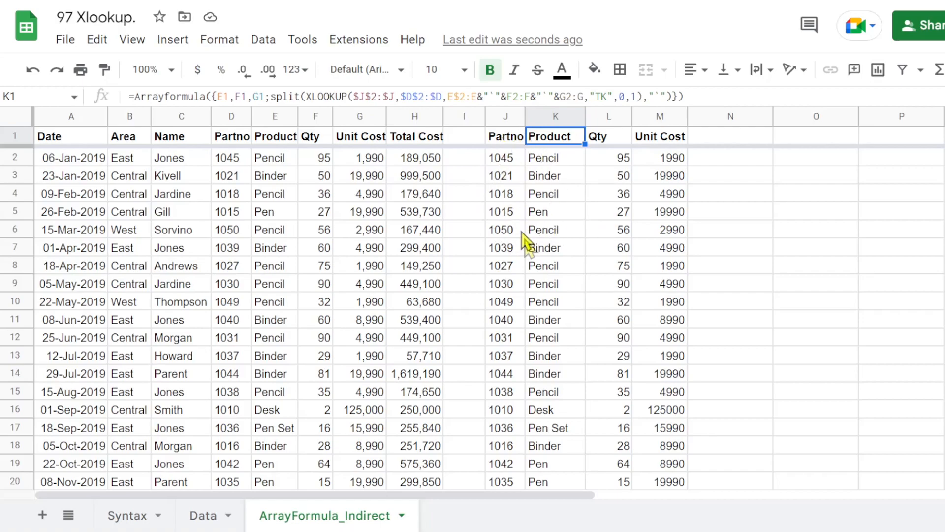
pyautogui.scroll(-3, 542, 249)
pyautogui.scroll(-8, 542, 251)
pyautogui.click(542, 252)
pyautogui.scroll(12, 543, 226)
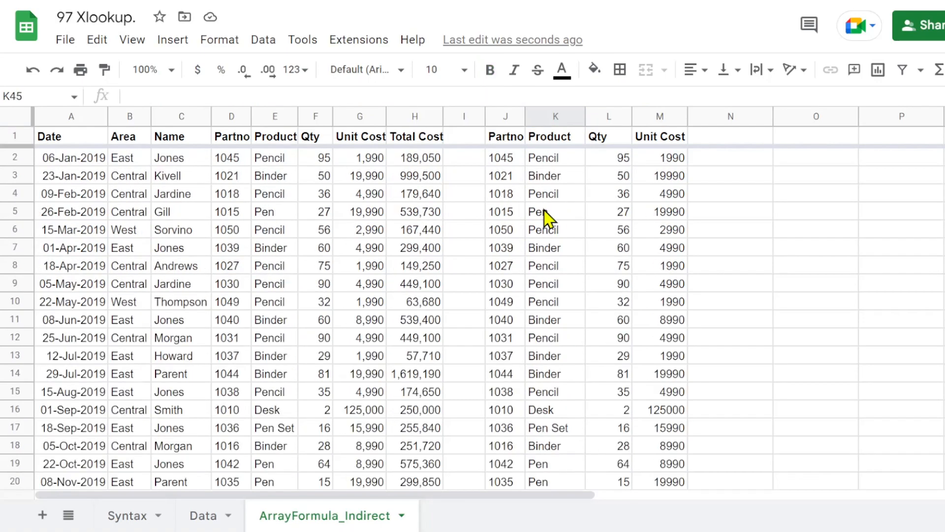